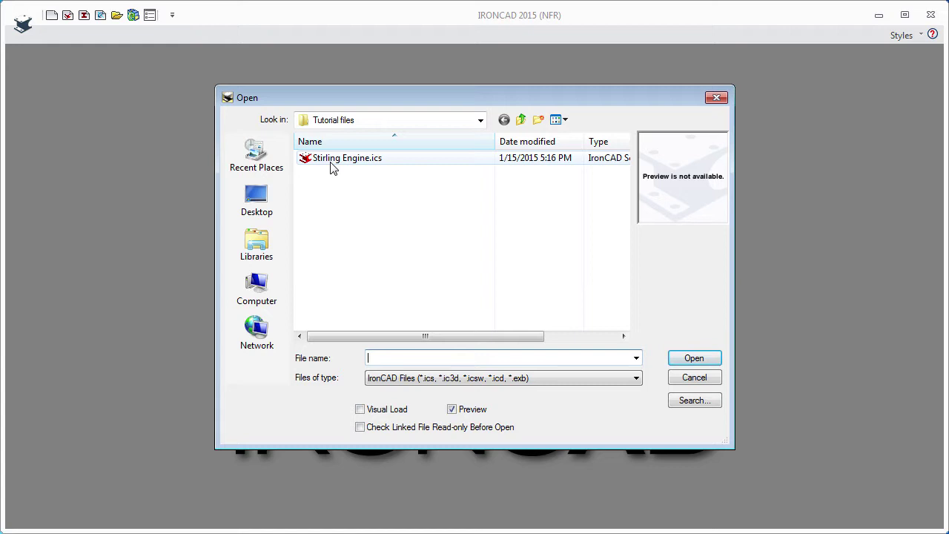
# - Open the file Stirling Engine.ics from the Tutorial files folder and display its scene tree
pyautogui.click(332, 166)
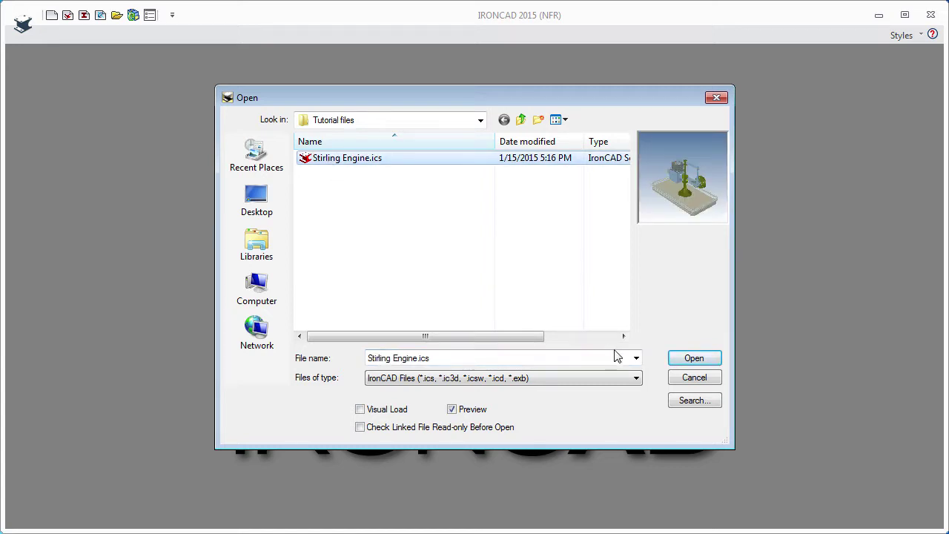
pyautogui.click(694, 359)
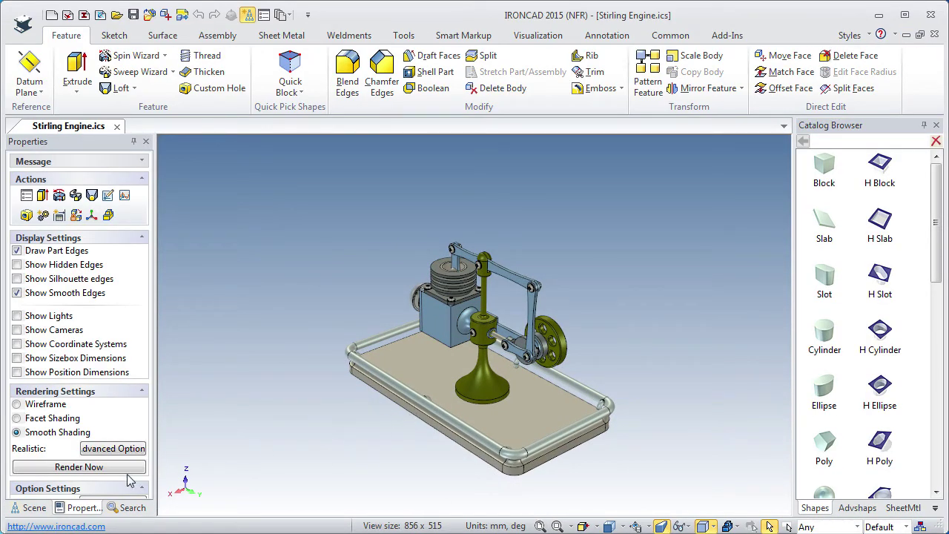
pyautogui.click(32, 510)
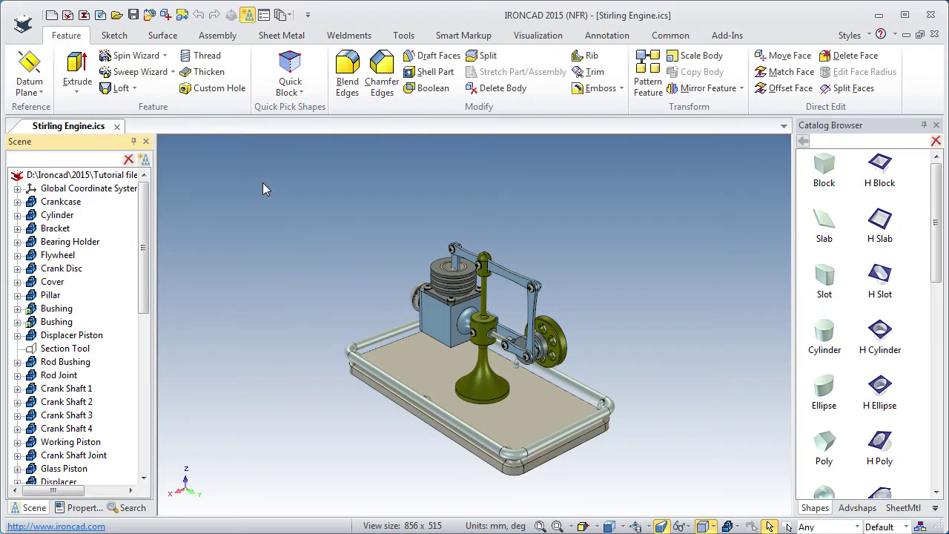
# - Select all the engine's parts and bolt assemblies in the scene and group them into a single assembly
pyautogui.moveTo(262, 182); pyautogui.dragTo(686, 504)
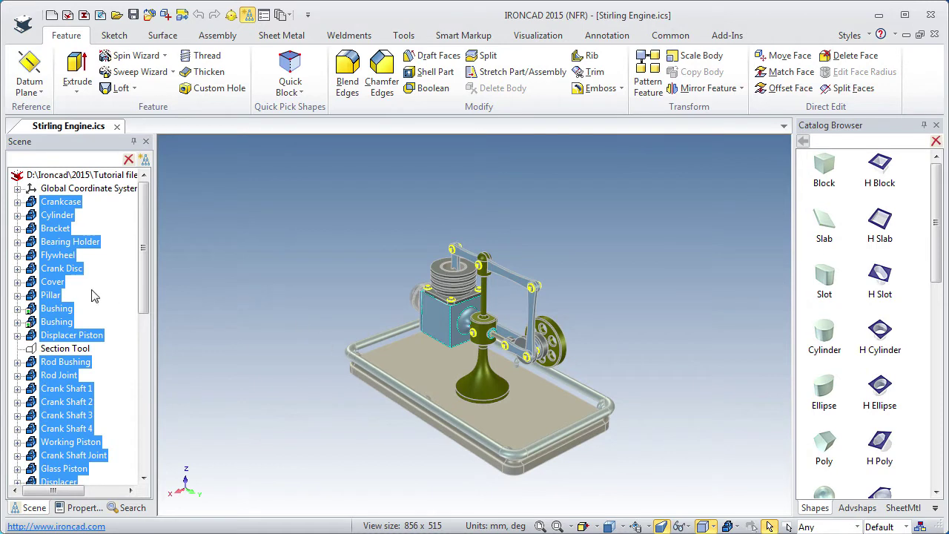
pyautogui.moveTo(143, 268); pyautogui.dragTo(143, 430)
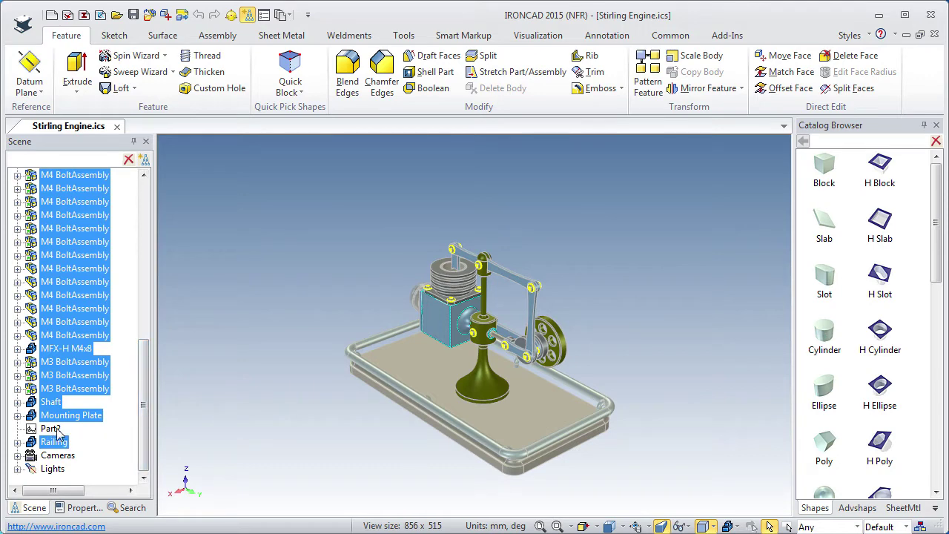
pyautogui.moveTo(145, 397); pyautogui.dragTo(149, 206)
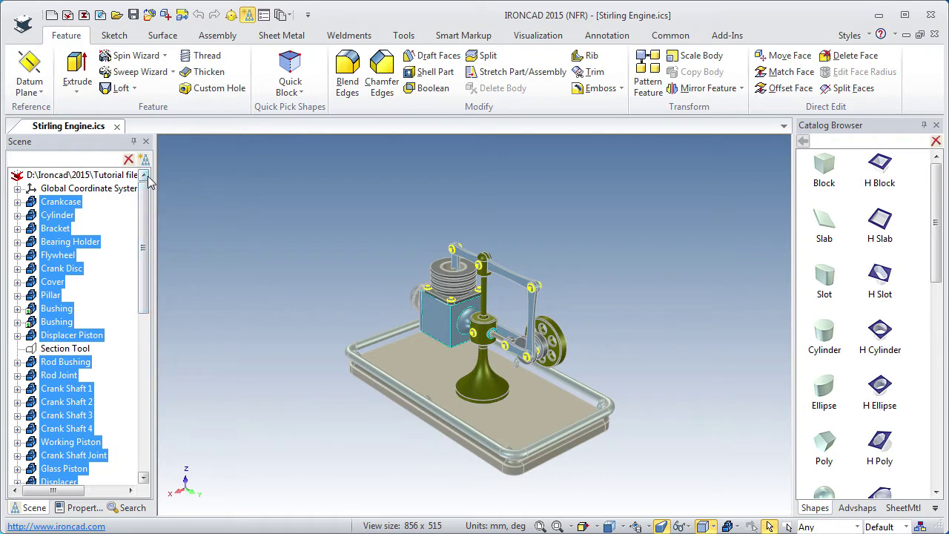
pyautogui.click(216, 37)
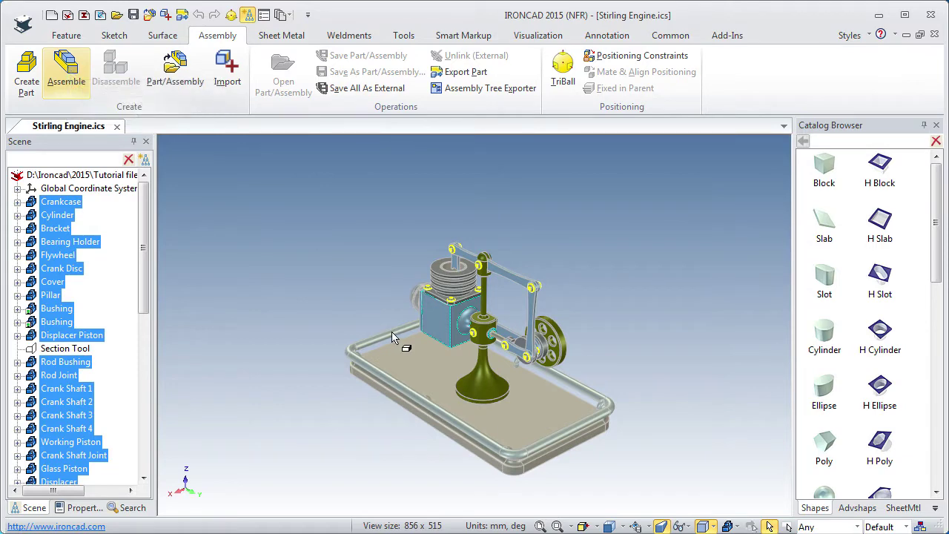
pyautogui.rightClick(505, 442)
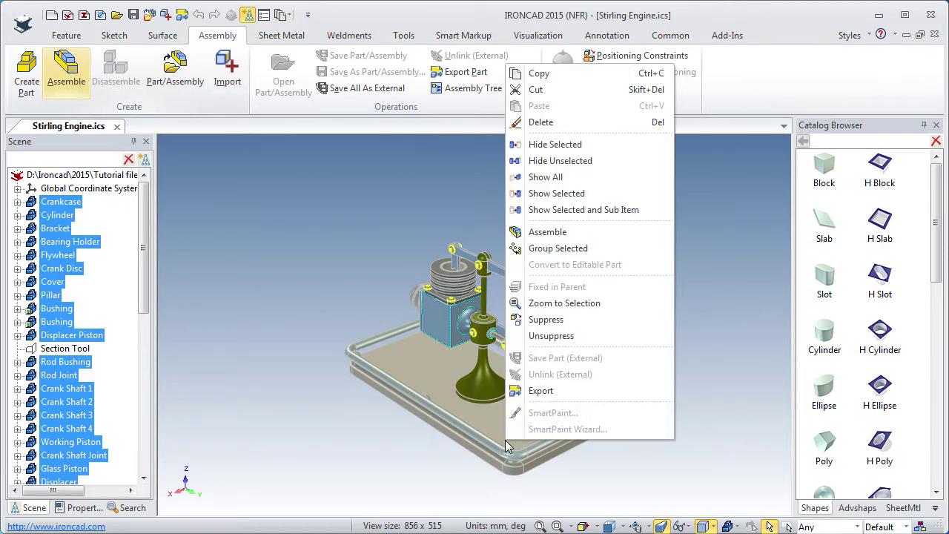
pyautogui.click(546, 233)
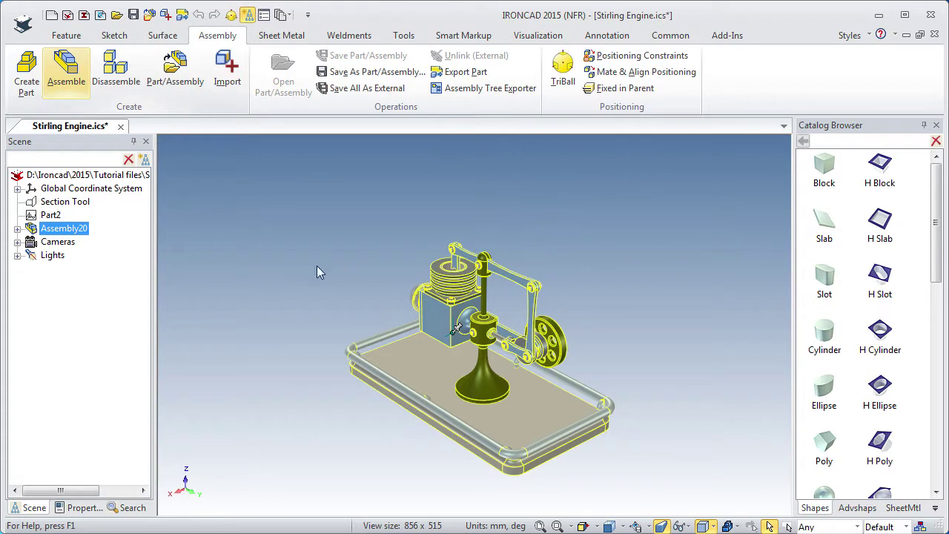
# - Rename the new top-level assembly as Stirling Engine and select it in the model
pyautogui.click(66, 234)
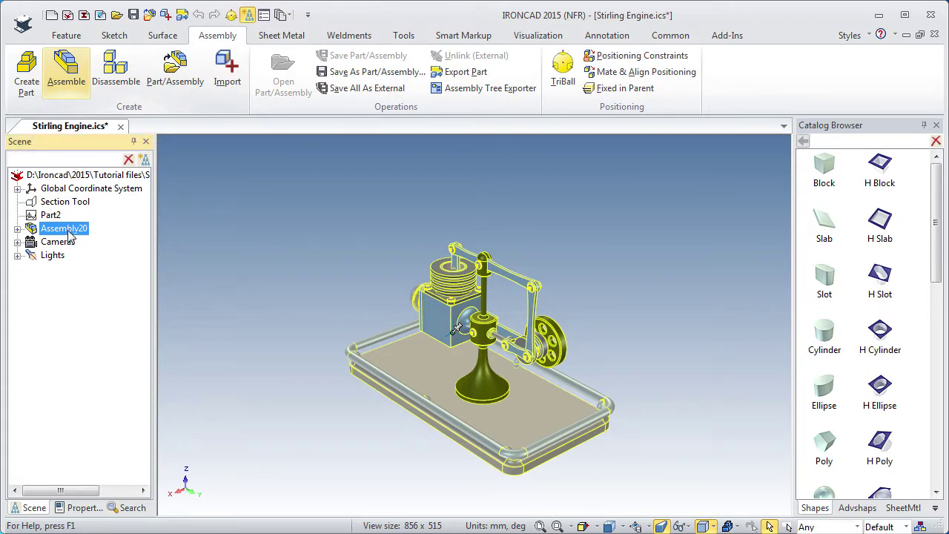
pyautogui.click(68, 235)
pyautogui.write('St')
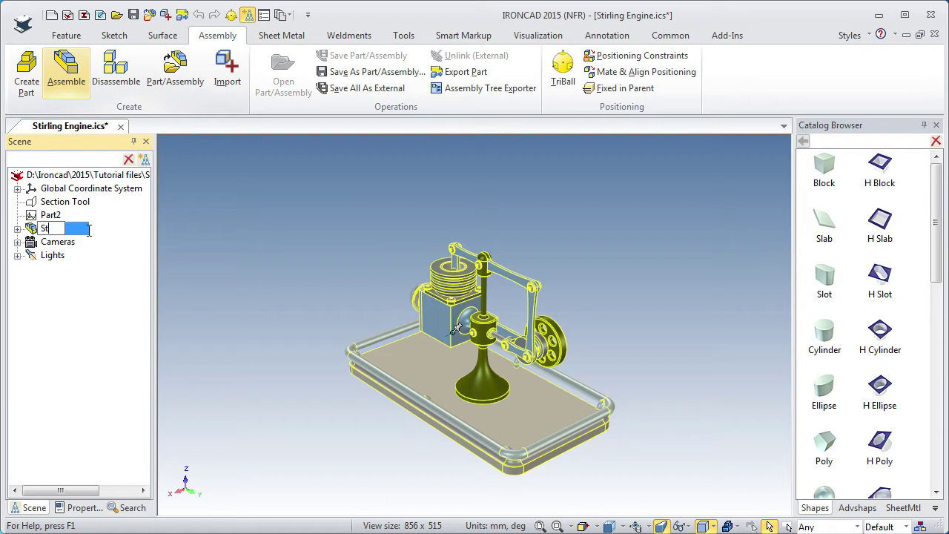
pyautogui.write('irling Engine')
pyautogui.press('Return')
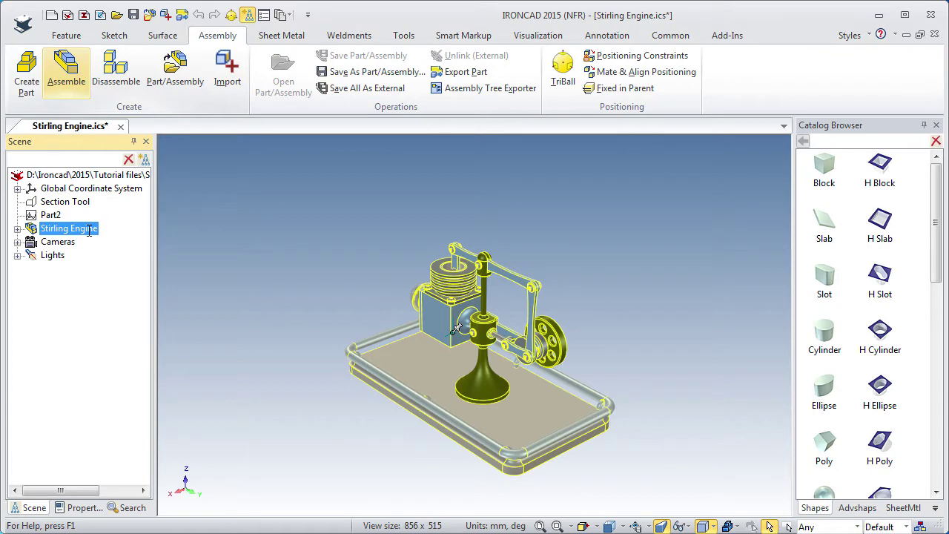
pyautogui.click(249, 255)
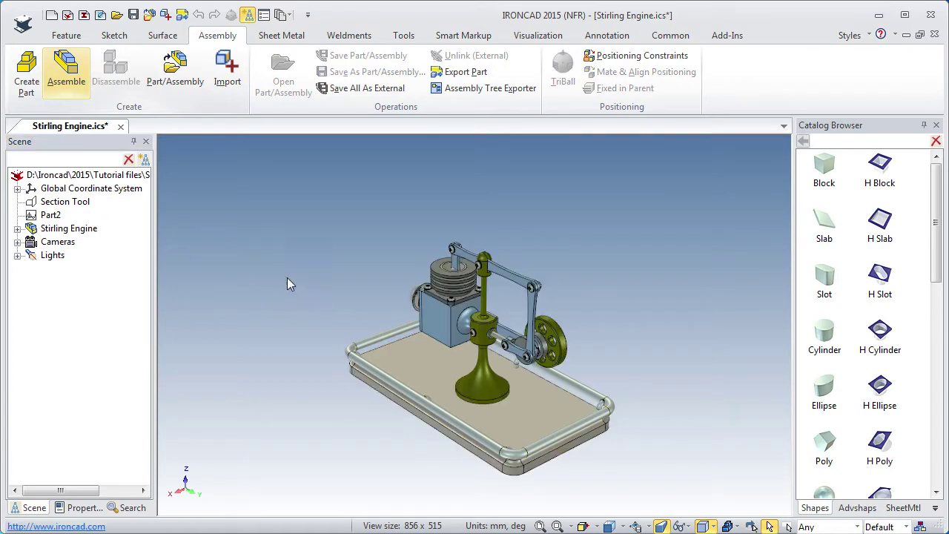
pyautogui.click(454, 324)
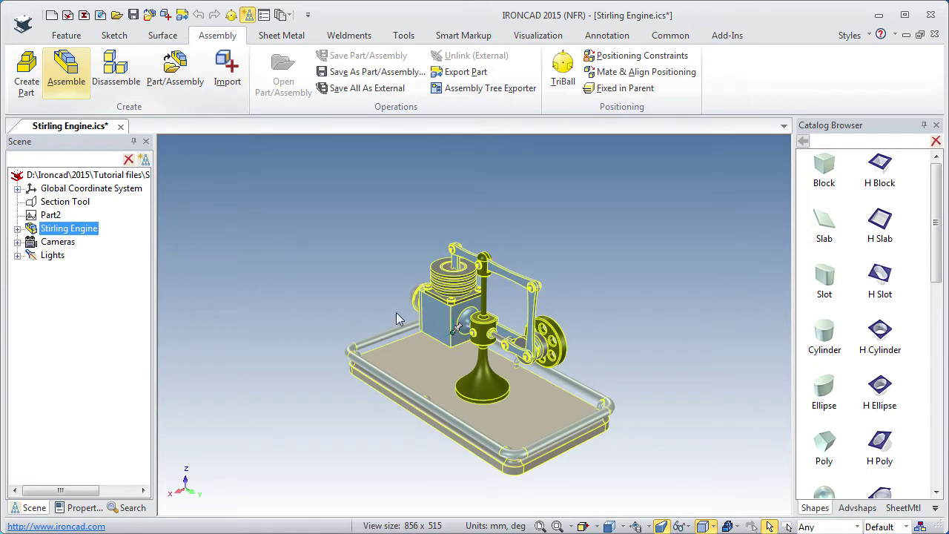
# - Create a new drawing from the ISO A3 template
pyautogui.click(51, 16)
pyautogui.click(43, 90)
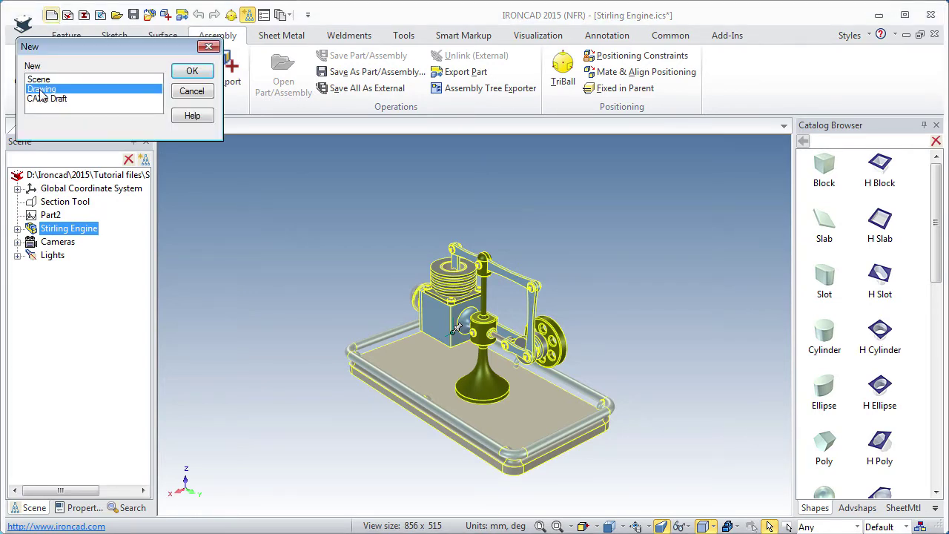
pyautogui.click(190, 73)
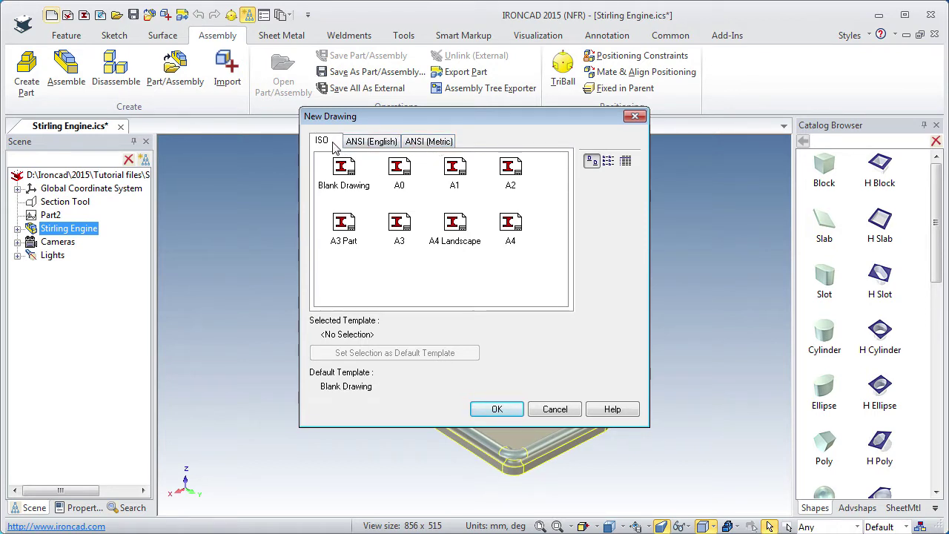
pyautogui.click(399, 225)
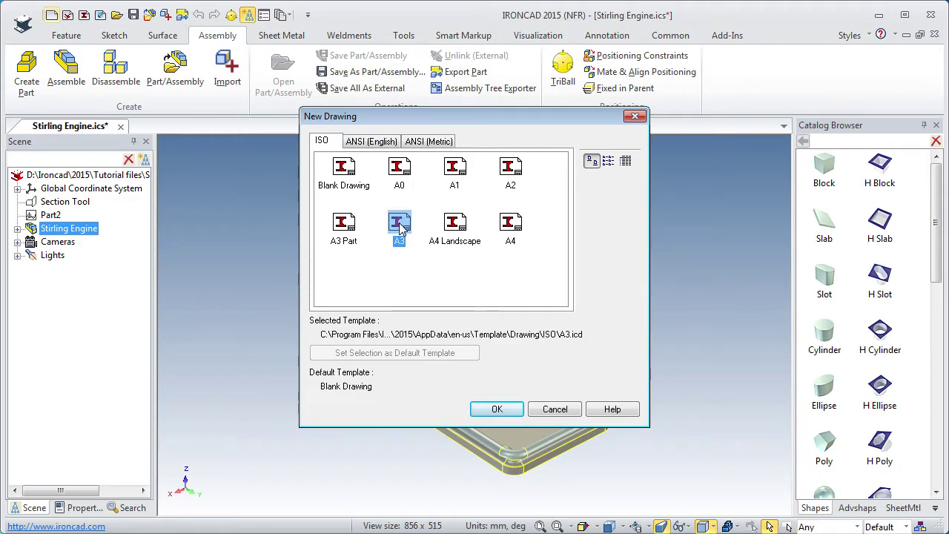
pyautogui.click(493, 411)
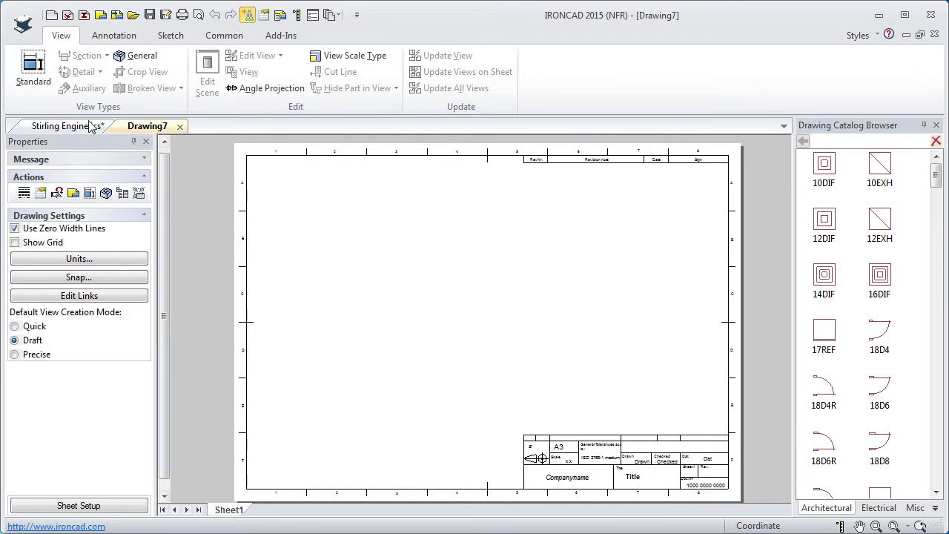
# - Start standard views of the Stirling Engine and turn the front view direction so the cylinder is on the left and the flywheel on the right
pyautogui.click(31, 67)
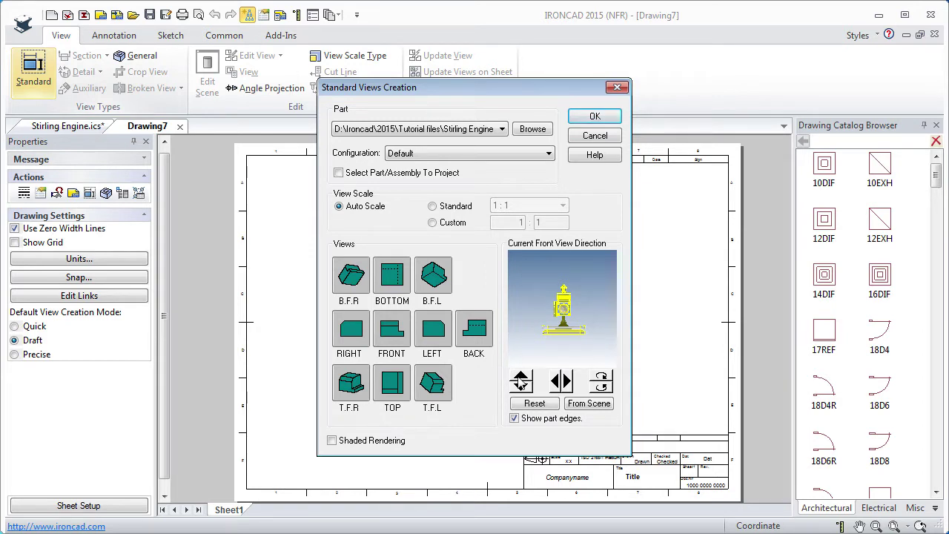
pyautogui.click(566, 383)
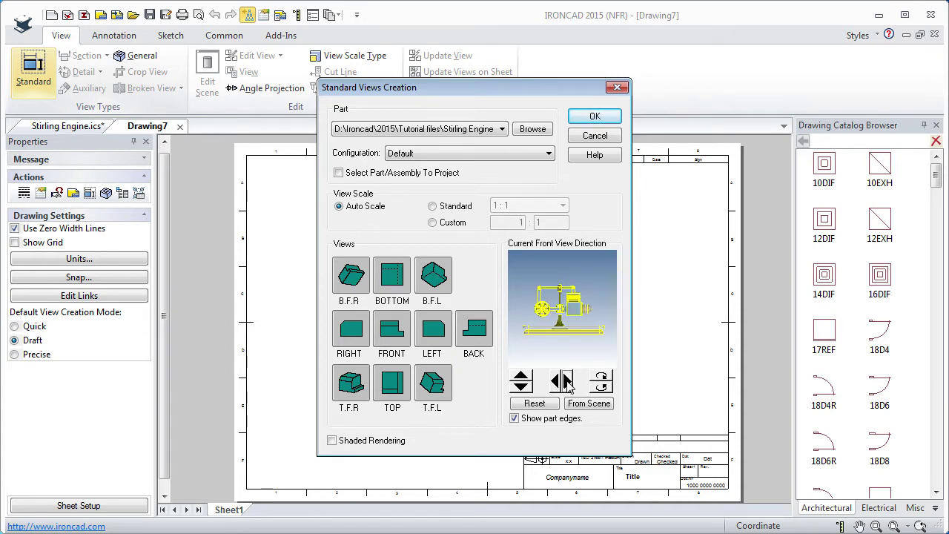
pyautogui.click(568, 383)
pyautogui.click(566, 383)
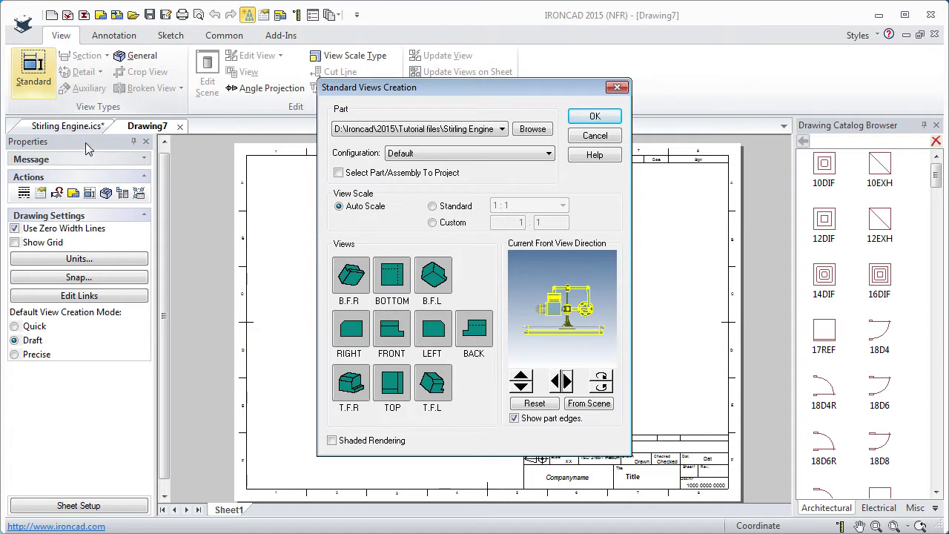
# - Try tilting and rotating the front view direction, returning it to the side-on orientation each time
pyautogui.click(521, 392)
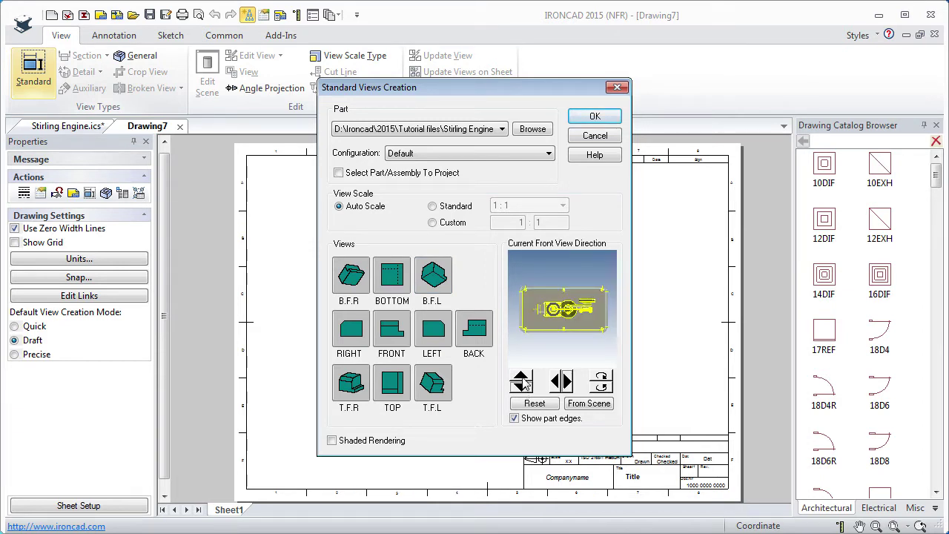
pyautogui.click(525, 379)
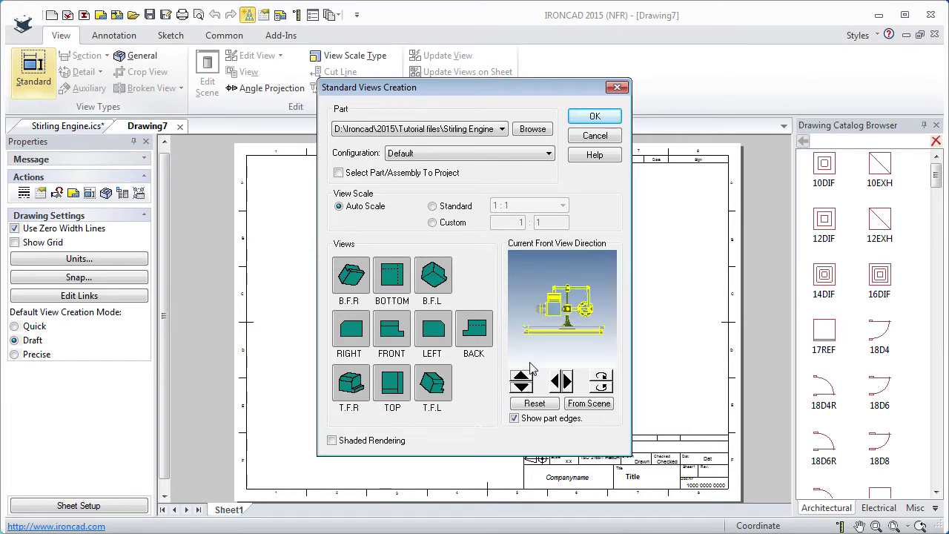
pyautogui.click(602, 392)
pyautogui.click(602, 377)
# - Create the front and top views of the engine on the sheet with automatic scaling
pyautogui.click(394, 331)
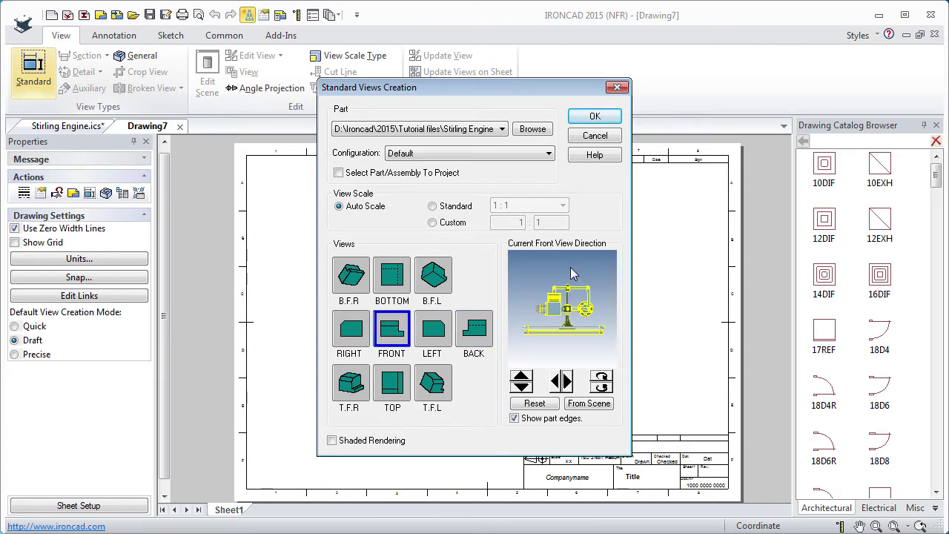
pyautogui.click(393, 391)
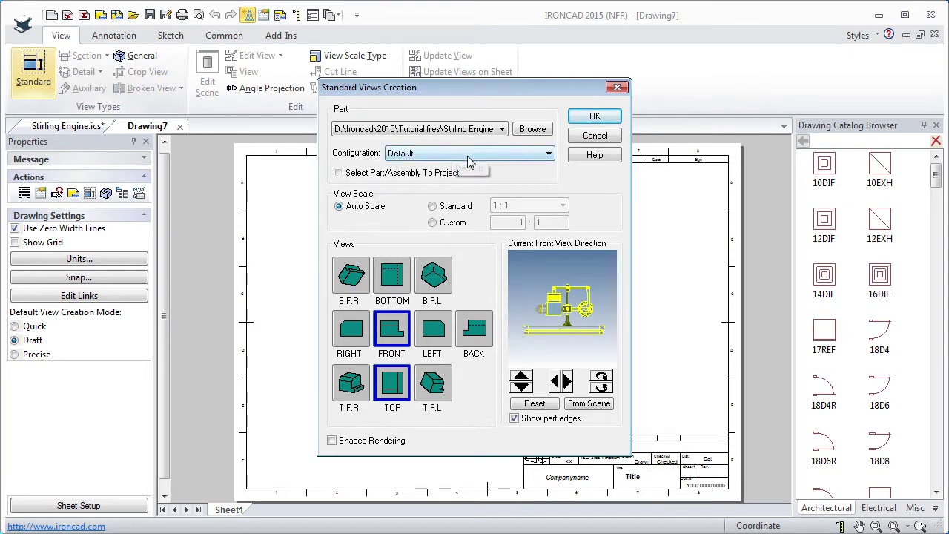
pyautogui.click(591, 119)
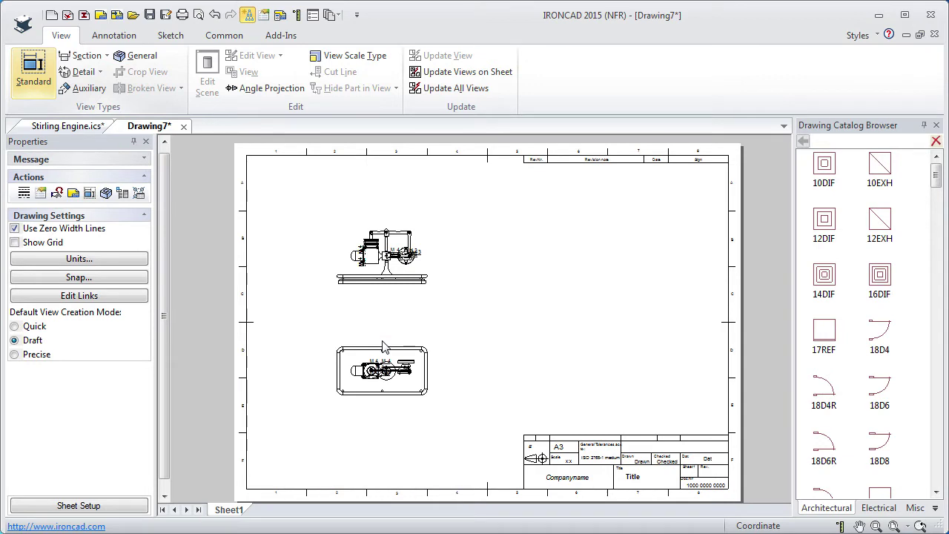
# - Set the front view's standard scale to 1:2
pyautogui.click(386, 288)
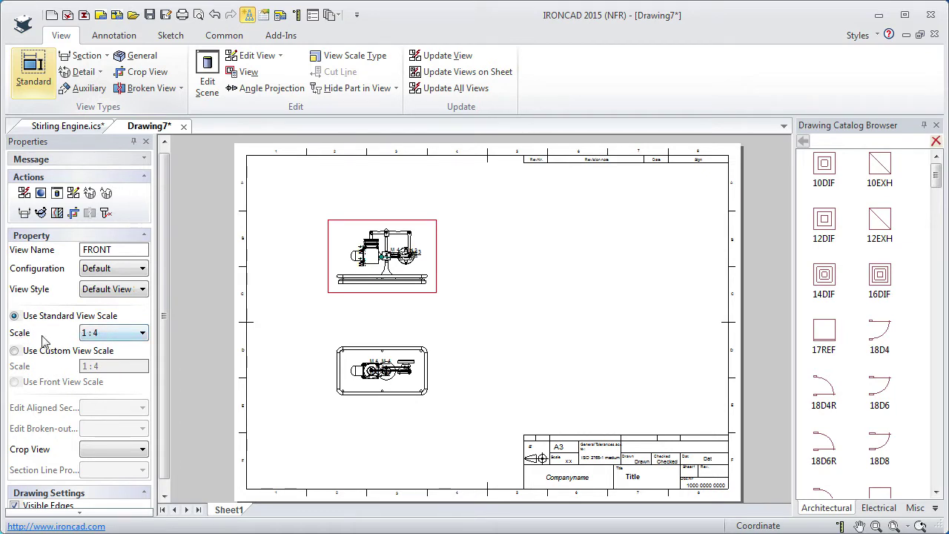
pyautogui.click(142, 335)
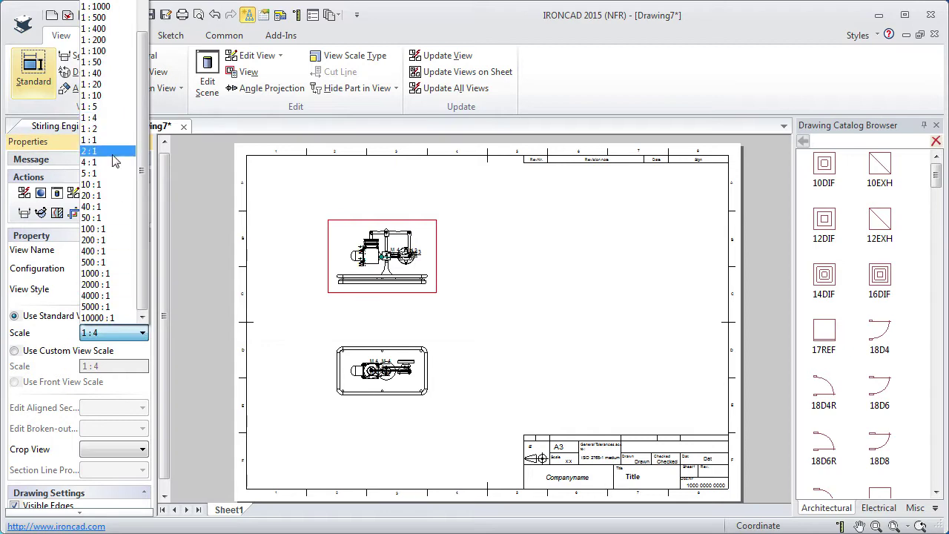
pyautogui.click(94, 131)
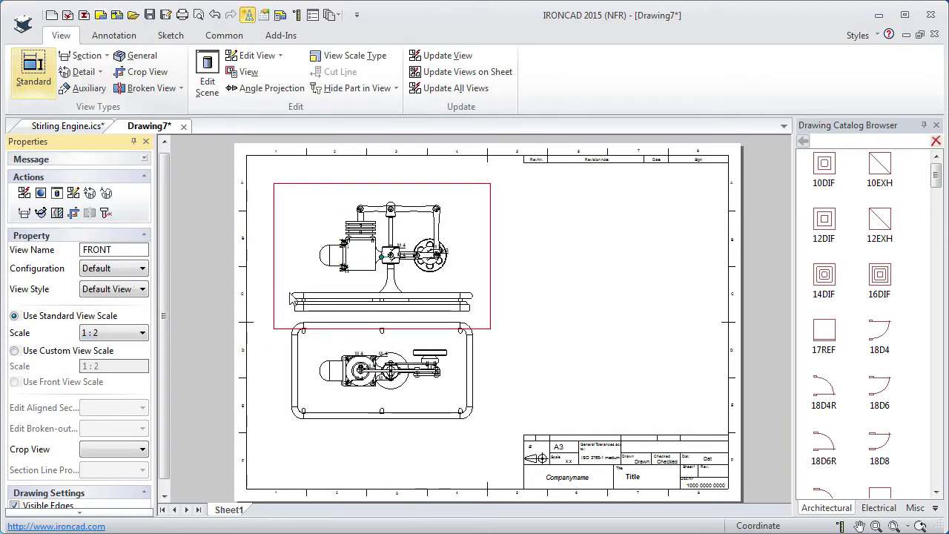
# - Move the top view down clear of the front view, and shift the front view slightly up and to the left
pyautogui.click(369, 419)
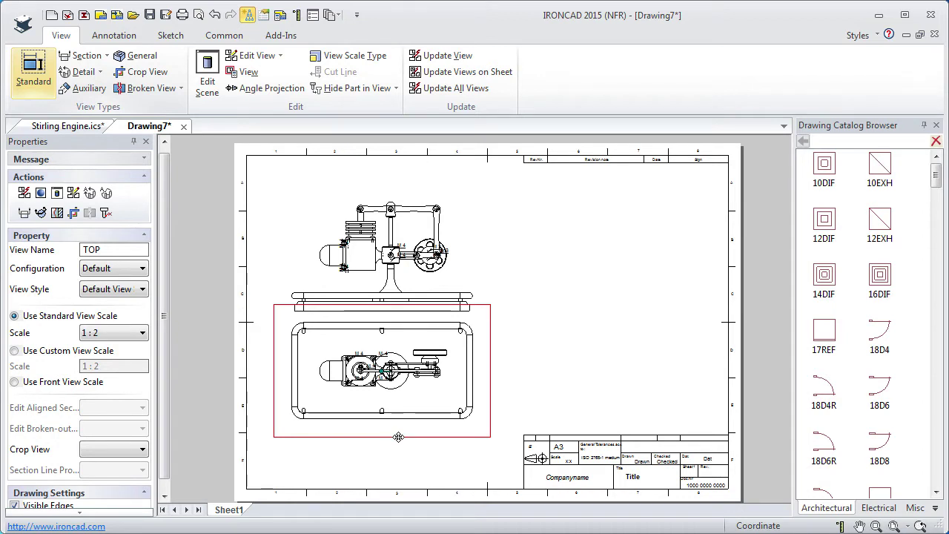
pyautogui.moveTo(398, 438)
pyautogui.mouseDown()
pyautogui.moveTo(400, 471)
pyautogui.moveTo(430, 469)
pyautogui.moveTo(403, 465)
pyautogui.mouseUp()
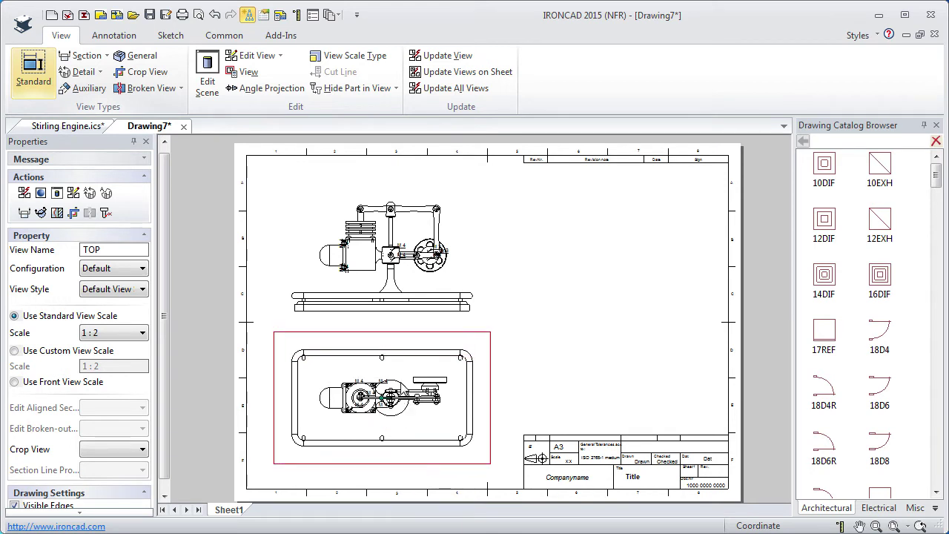
pyautogui.click(390, 311)
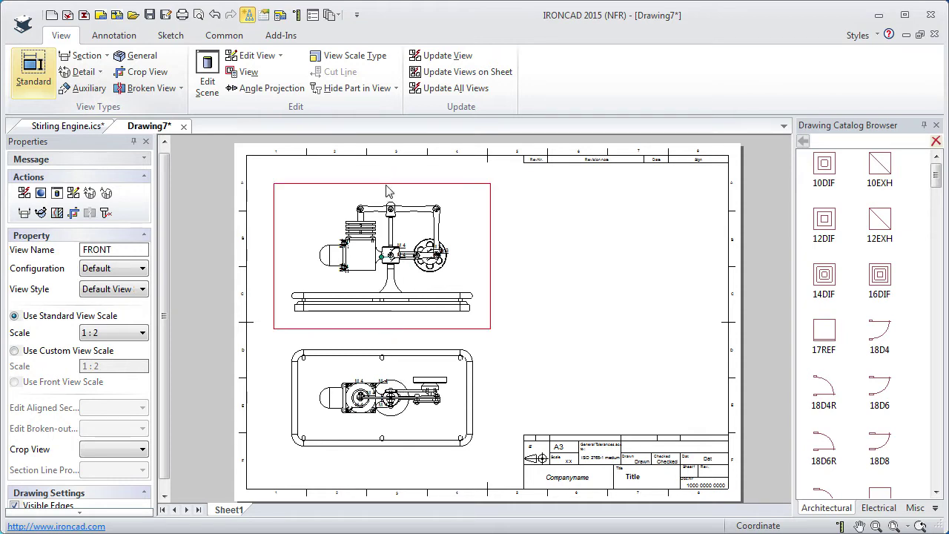
pyautogui.moveTo(382, 184)
pyautogui.mouseDown()
pyautogui.moveTo(447, 189)
pyautogui.moveTo(377, 194)
pyautogui.moveTo(413, 193)
pyautogui.moveTo(377, 181)
pyautogui.mouseUp()
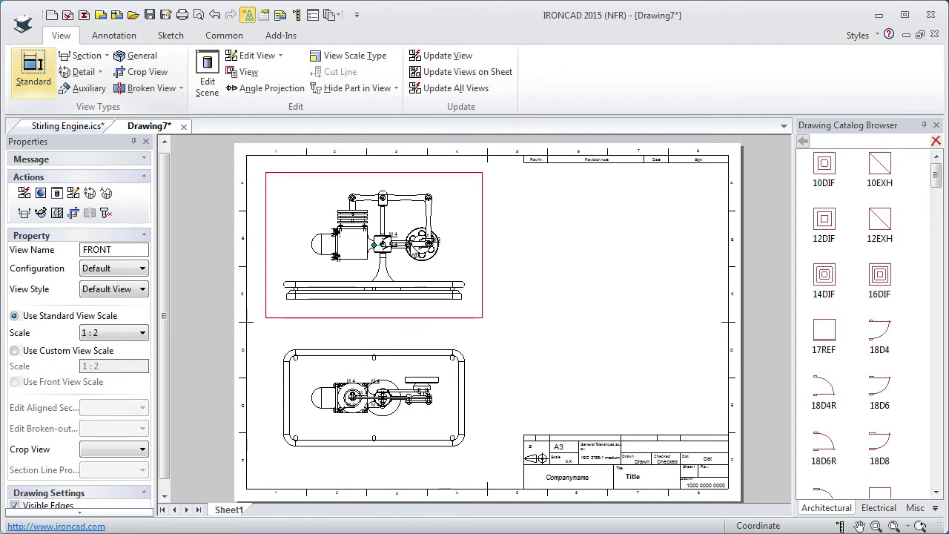
# - Examine the M3 and M4 thread callouts on the front view and the free space on the sheet
pyautogui.scroll(-2, 410, 251)
pyautogui.scroll(5, 410, 251)
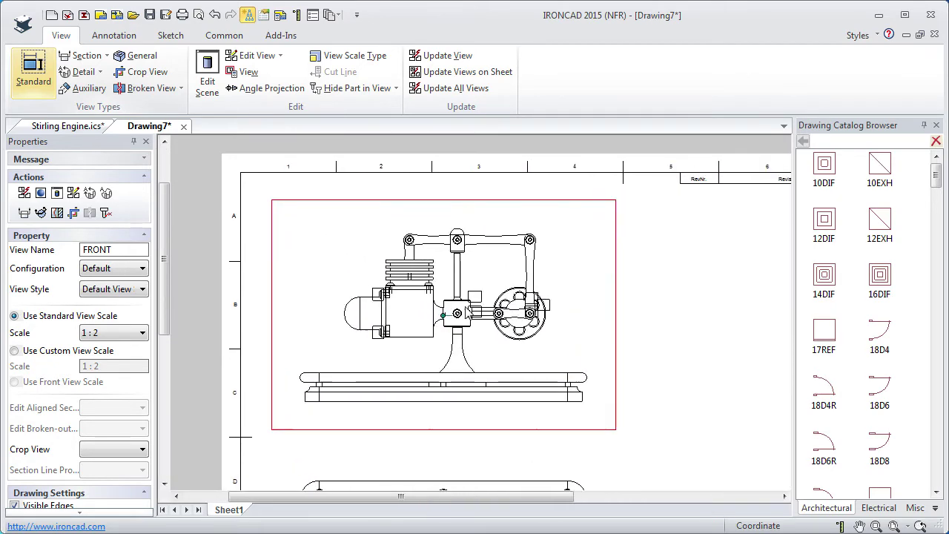
pyautogui.scroll(2, 501, 315)
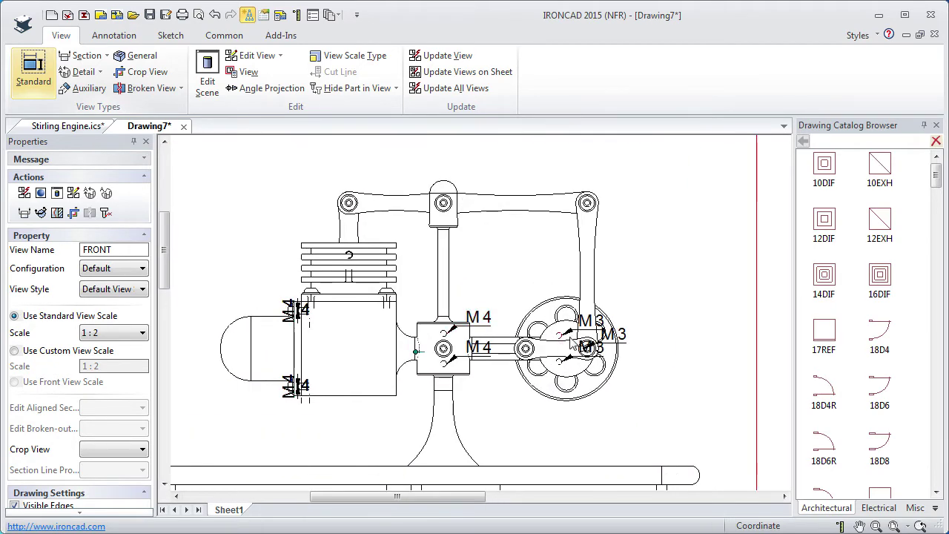
pyautogui.scroll(2, 487, 326)
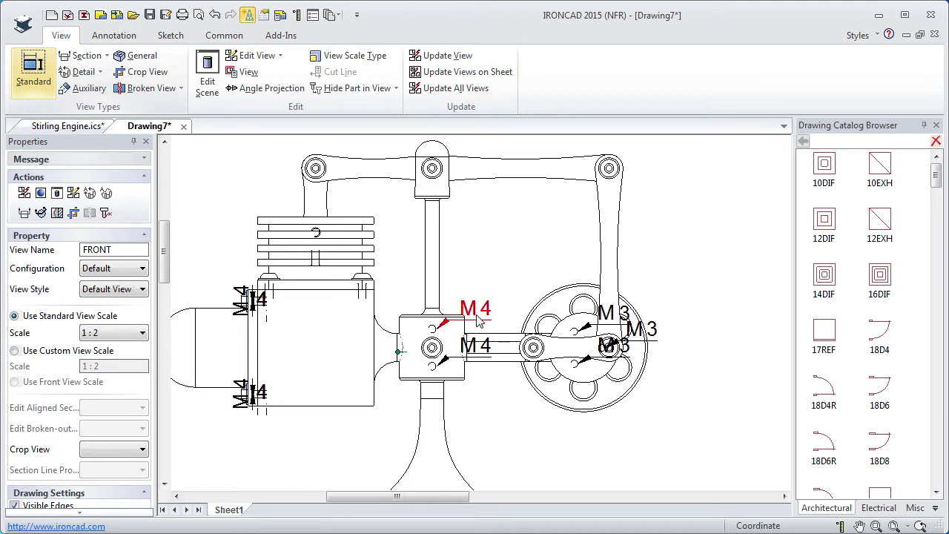
pyautogui.scroll(-3, 477, 332)
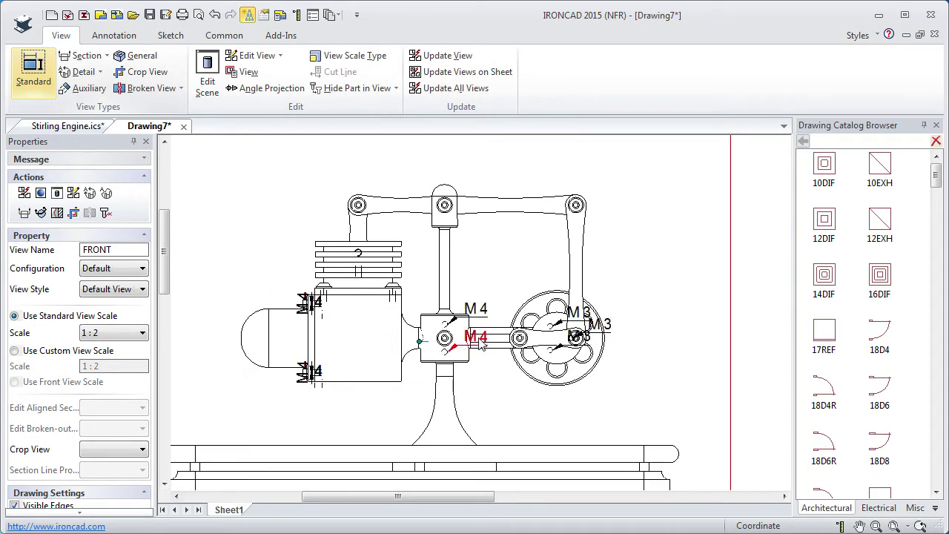
pyautogui.moveTo(492, 362); pyautogui.dragTo(432, 254, button='middle')
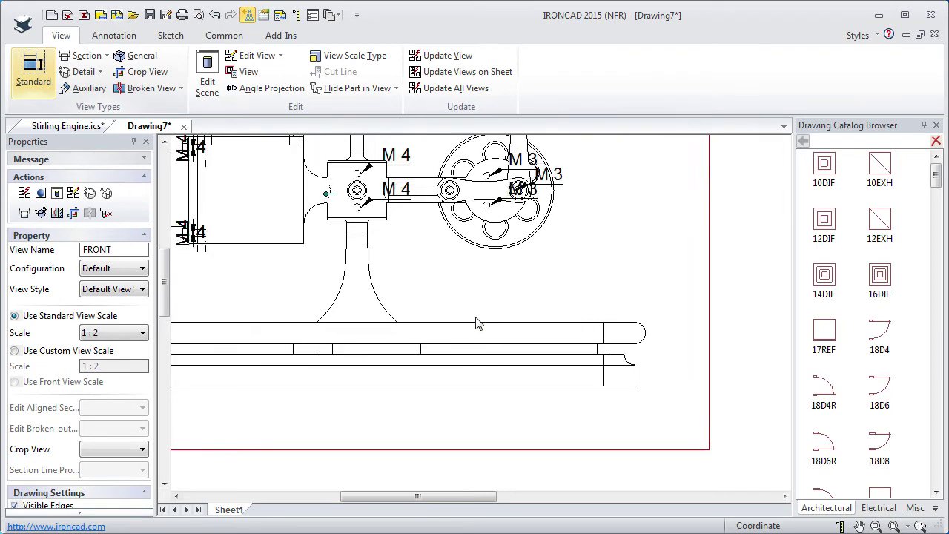
pyautogui.scroll(-4, 479, 323)
pyautogui.moveTo(505, 340); pyautogui.dragTo(381, 263, button='middle')
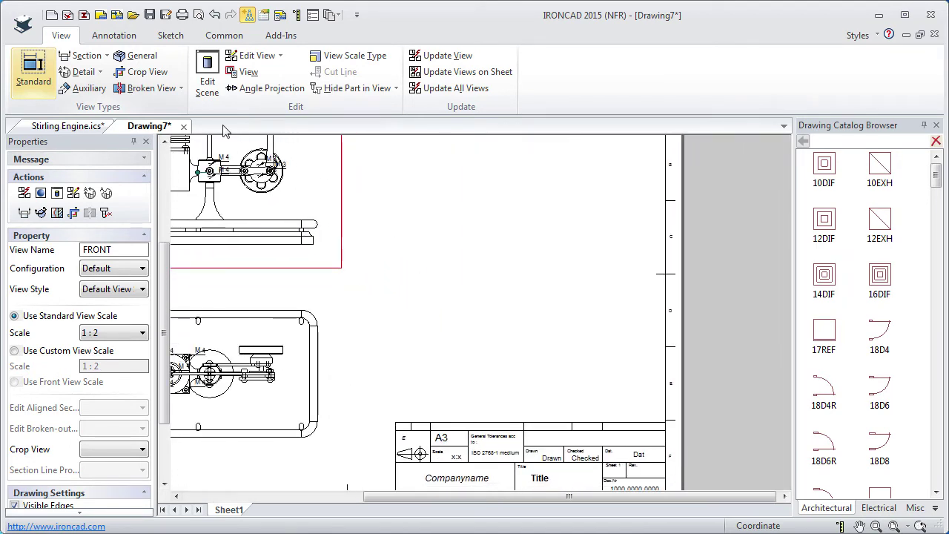
# - Create a bill of materials from the Assembly BottomUp template, using the Default configuration and the Parts Only style
pyautogui.click(114, 37)
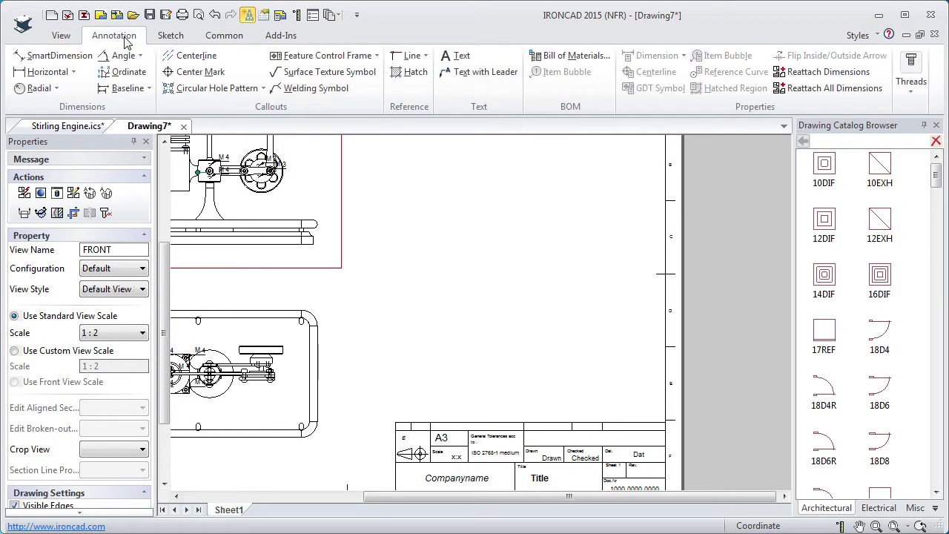
pyautogui.click(558, 61)
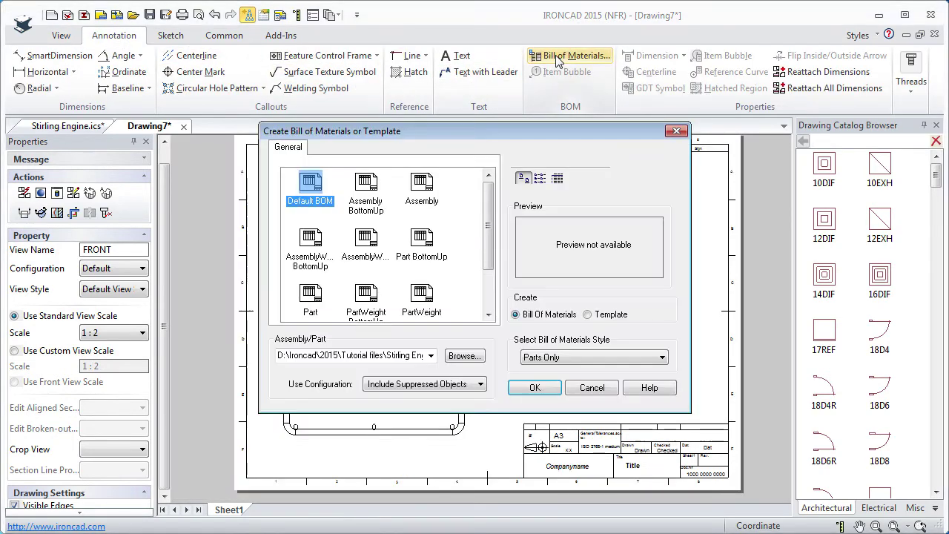
pyautogui.click(366, 185)
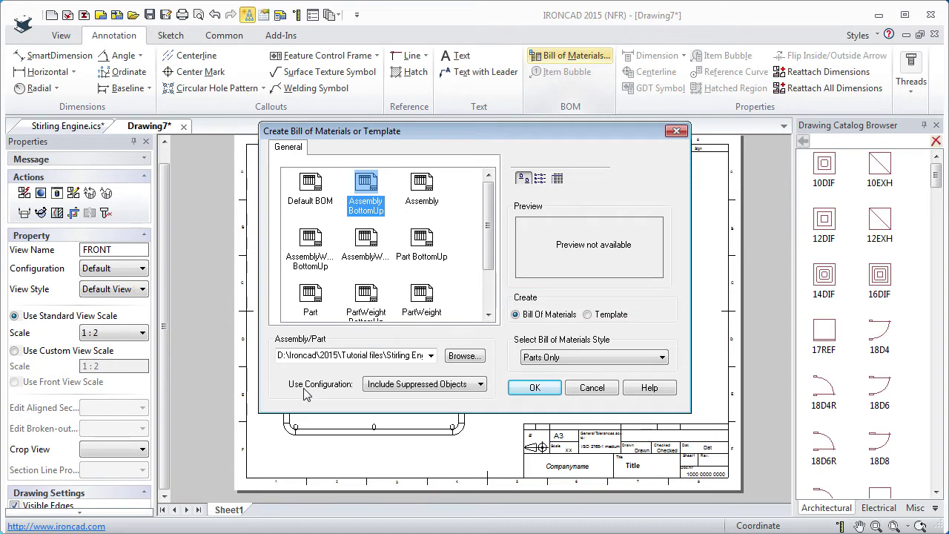
pyautogui.click(388, 390)
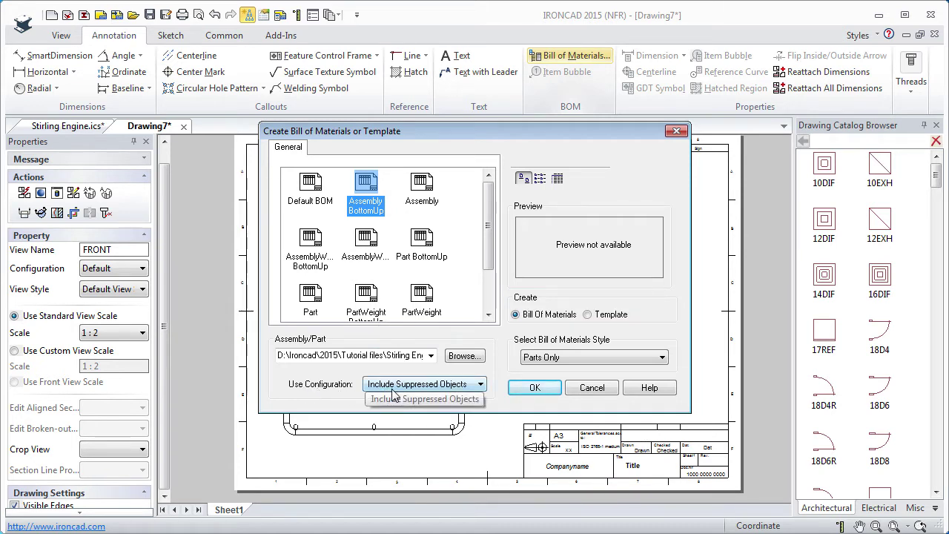
pyautogui.click(482, 387)
pyautogui.click(482, 388)
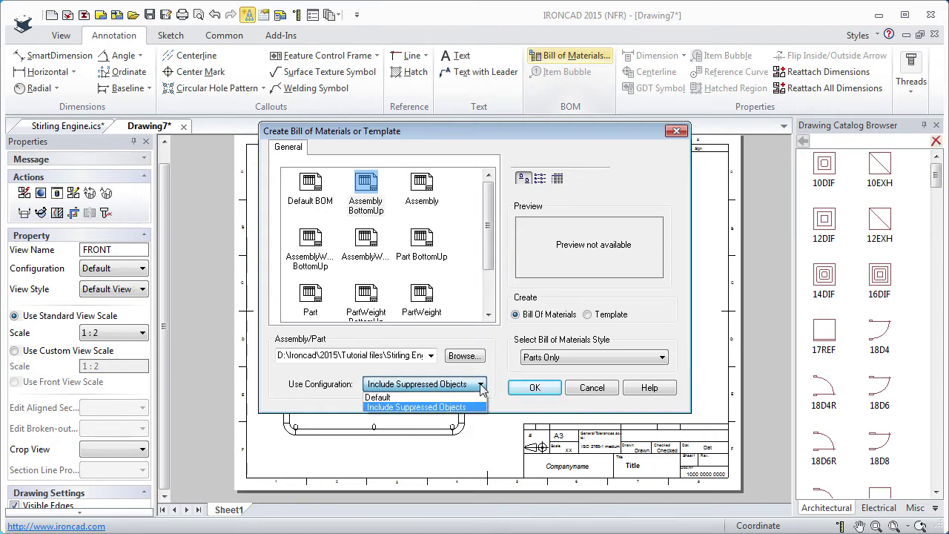
pyautogui.click(384, 398)
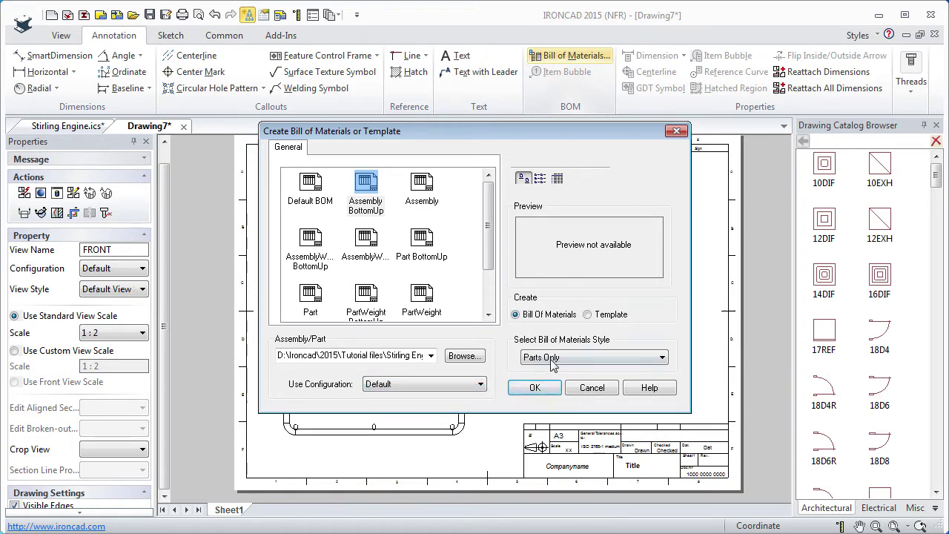
pyautogui.click(535, 387)
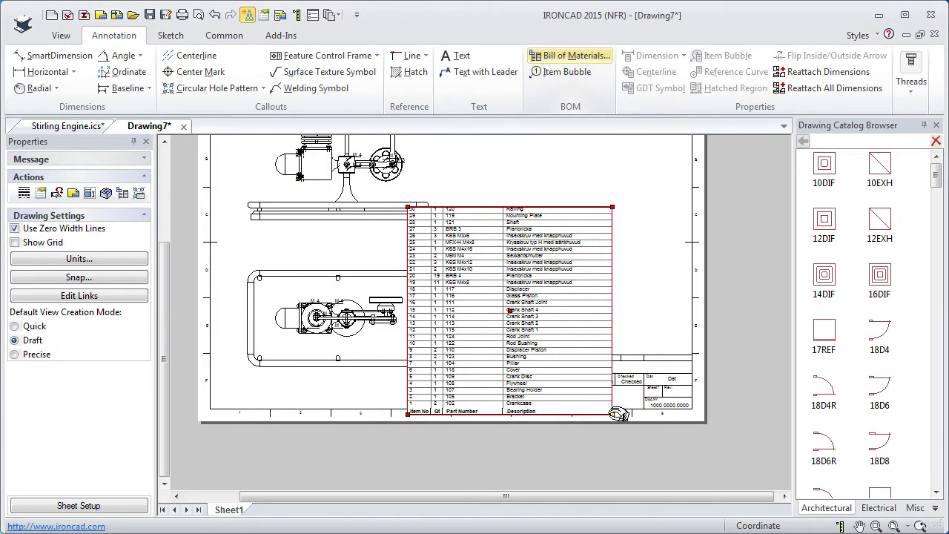
# - Anchor the bill of materials' lower-right corner to the upper-right corner of the title block
pyautogui.moveTo(618, 413); pyautogui.dragTo(679, 345)
pyautogui.scroll(5, 678, 345)
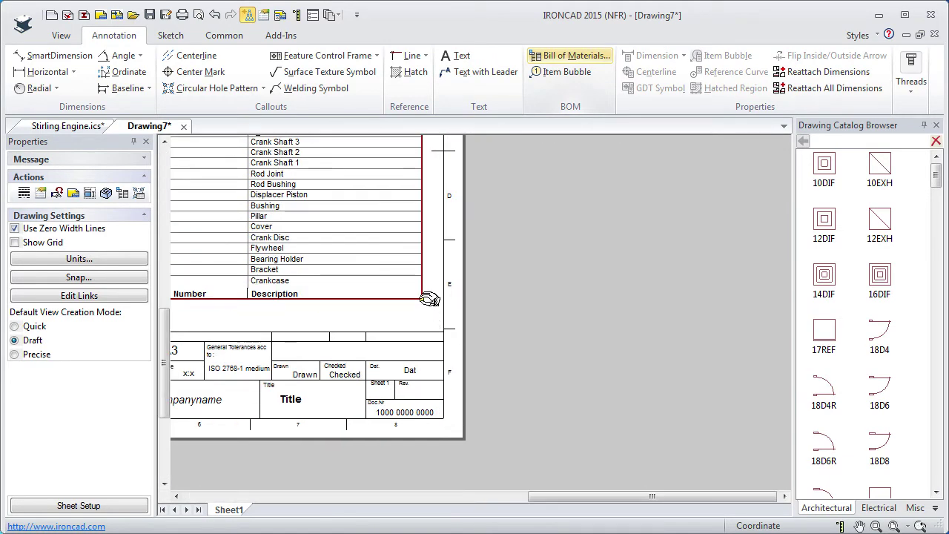
pyautogui.moveTo(429, 299); pyautogui.dragTo(441, 328)
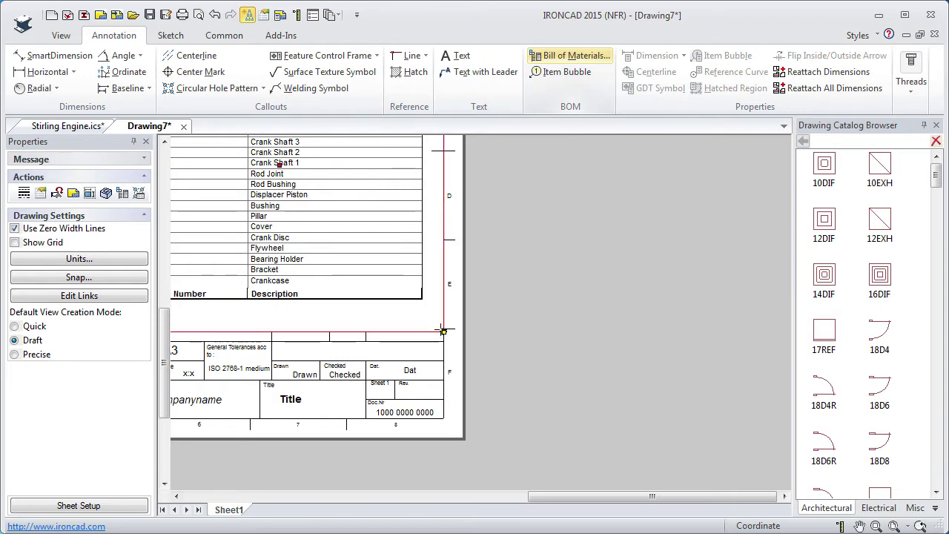
pyautogui.scroll(-3, 356, 294)
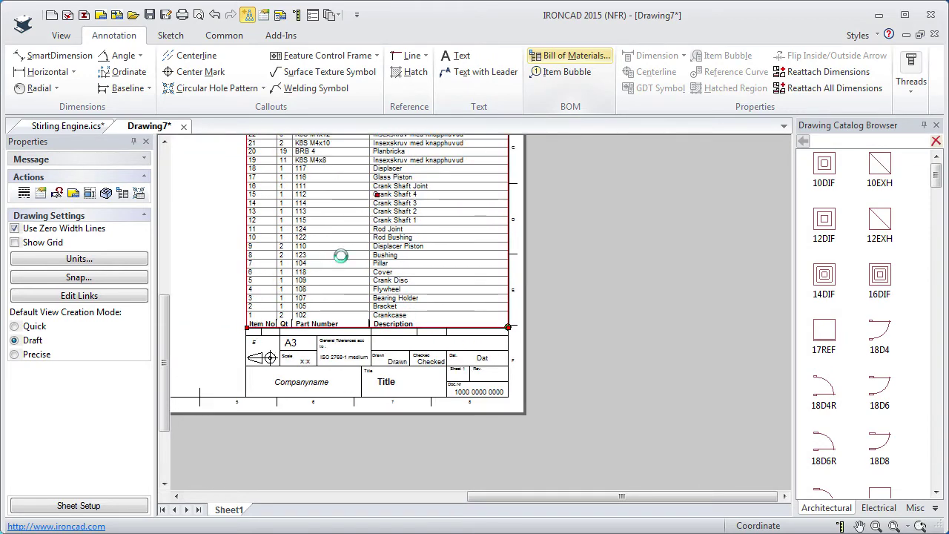
pyautogui.moveTo(336, 252)
pyautogui.mouseDown(button='middle')
pyautogui.moveTo(473, 321)
pyautogui.moveTo(465, 308)
pyautogui.mouseUp(button='middle')
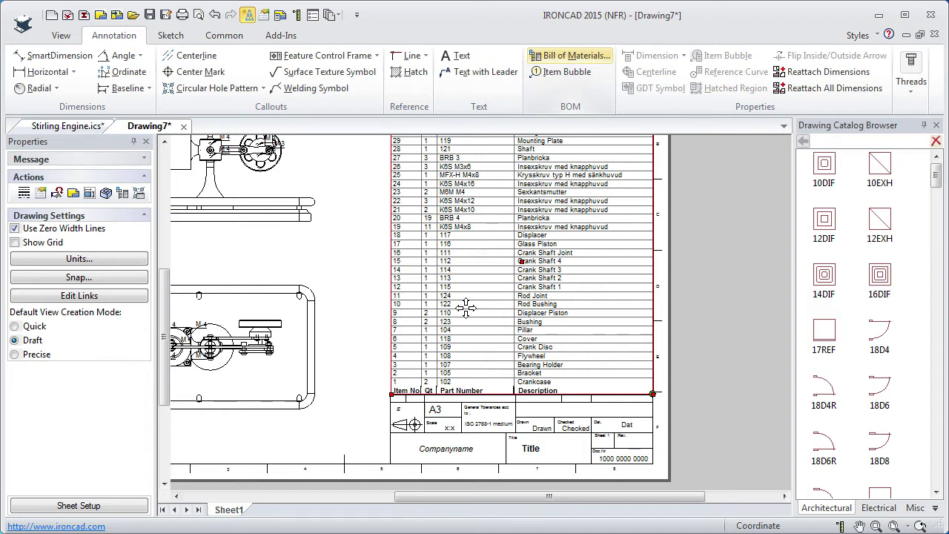
# - Switch to the Stirling Engine scene and review the Cylinder part's bill of materials properties without changing them
pyautogui.click(61, 128)
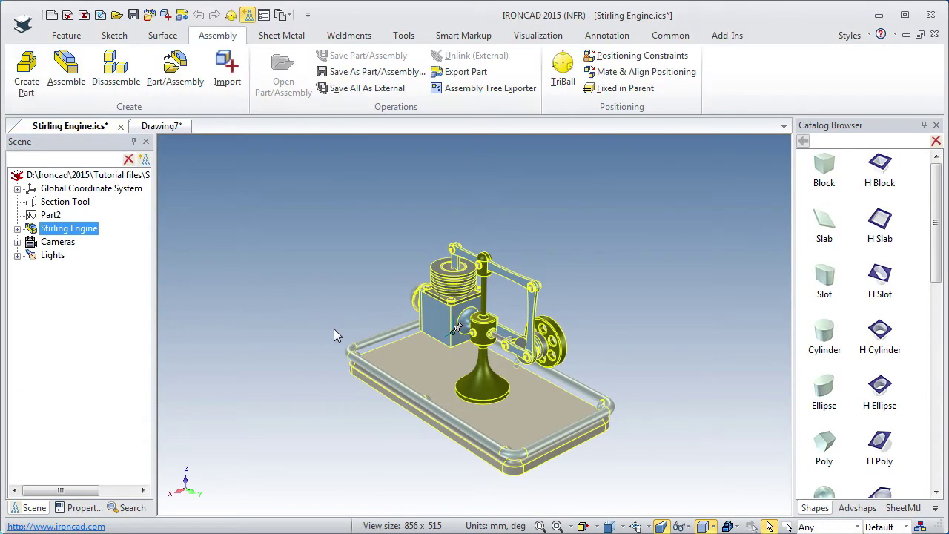
pyautogui.click(17, 229)
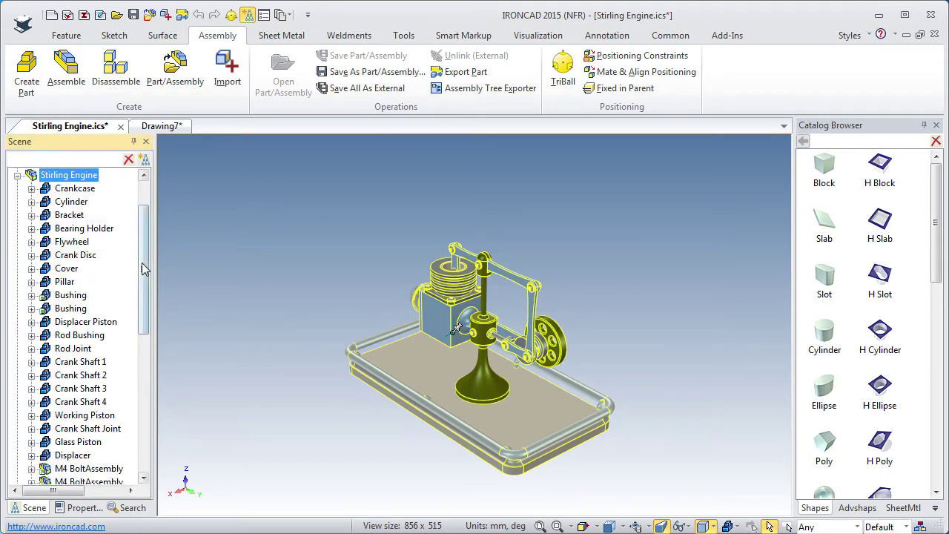
pyautogui.click(46, 206)
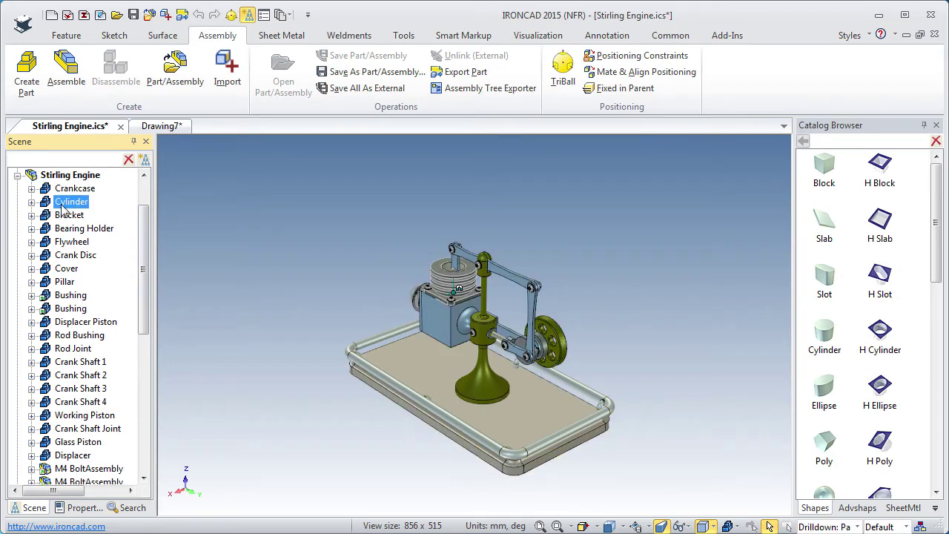
pyautogui.rightClick(49, 208)
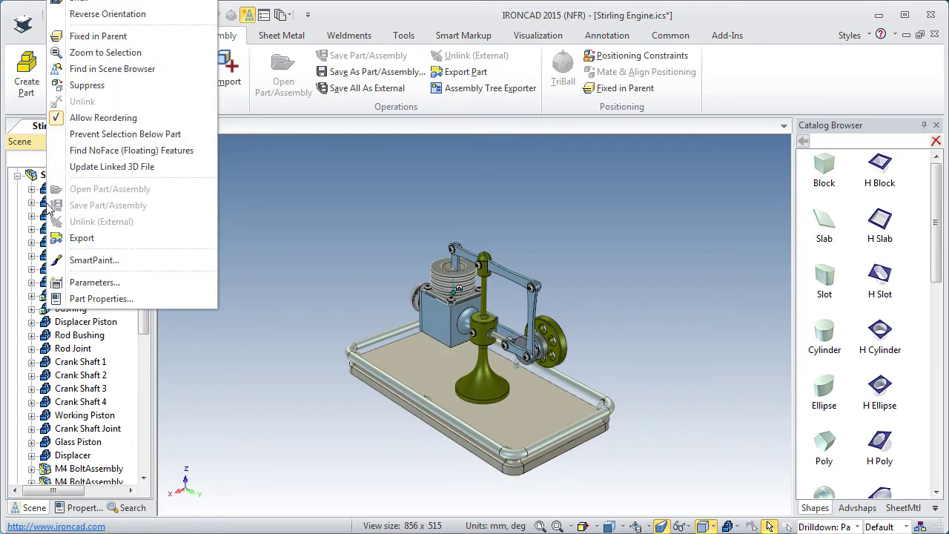
pyautogui.click(91, 299)
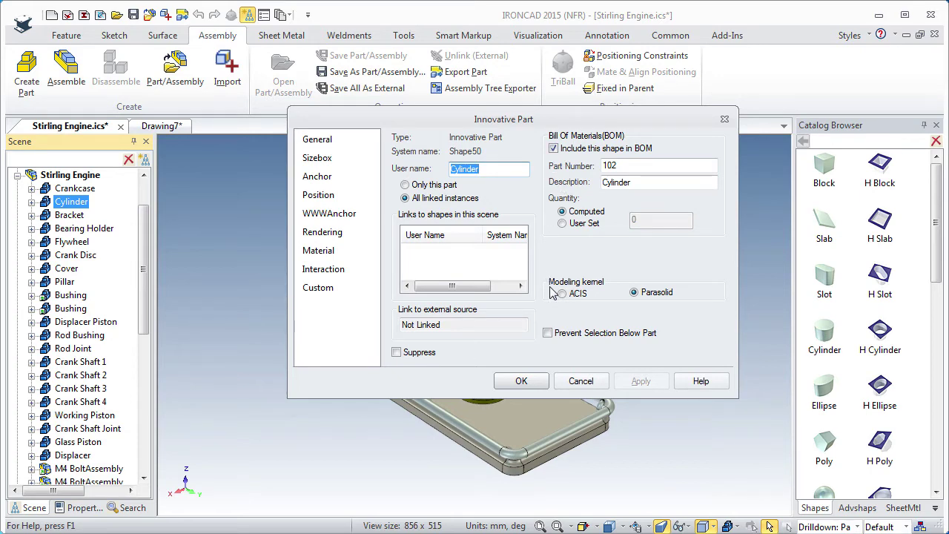
pyautogui.click(580, 381)
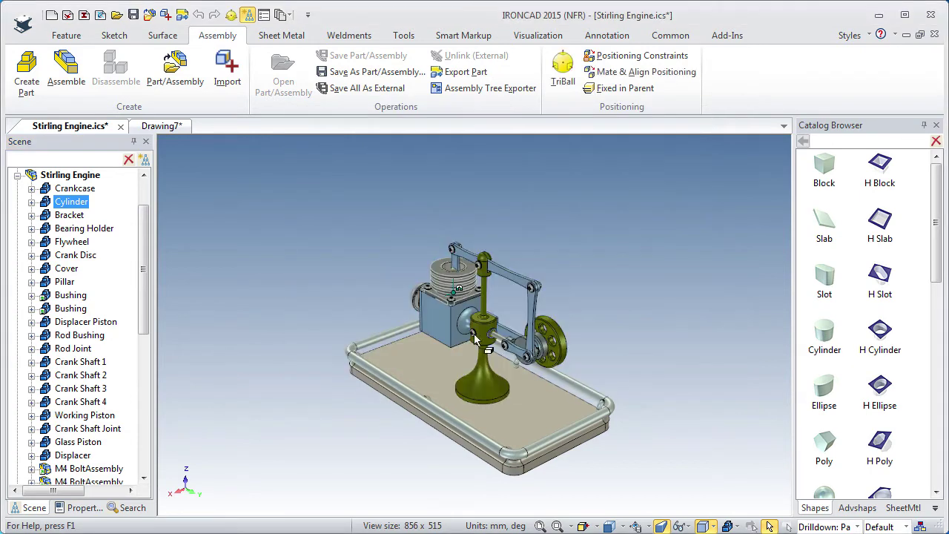
pyautogui.click(17, 175)
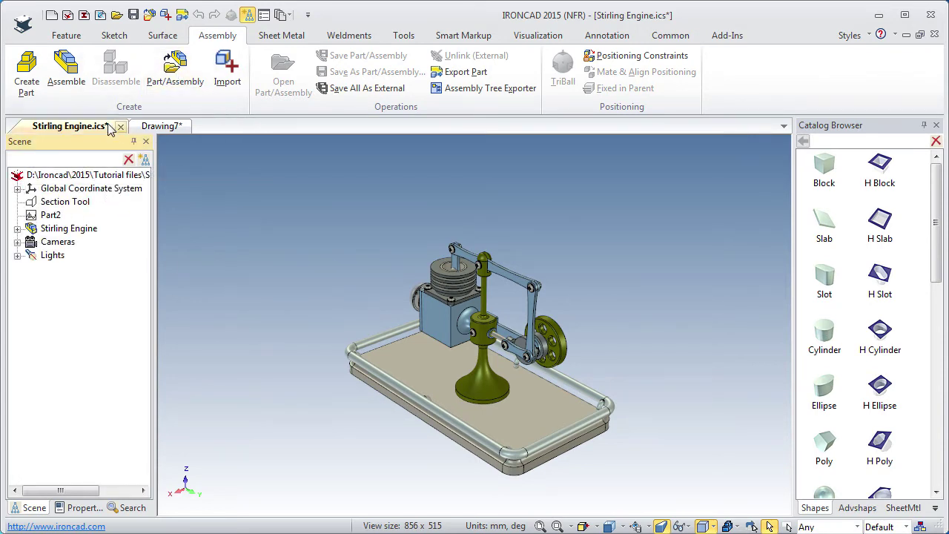
# - Save the Stirling Engine scene, return to Drawing7 and deselect the bill of materials
pyautogui.click(133, 15)
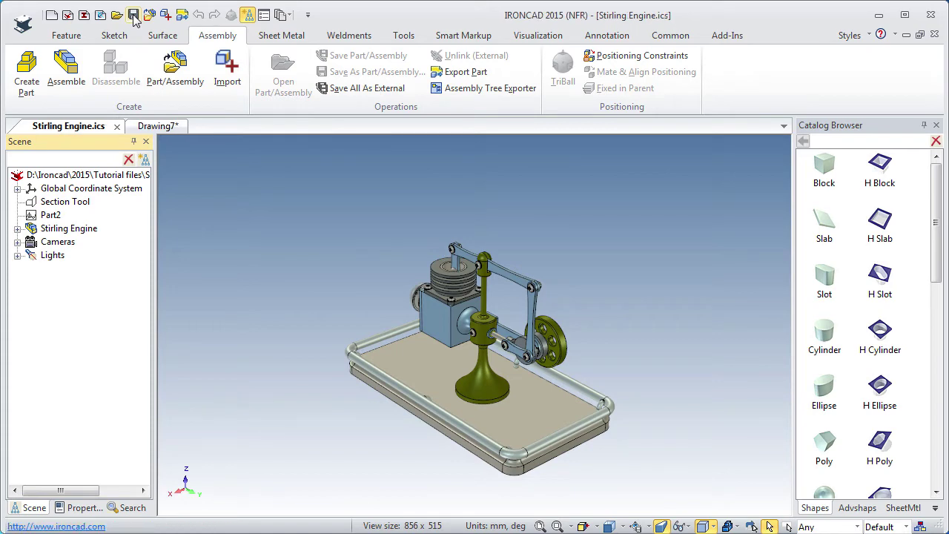
pyautogui.click(152, 126)
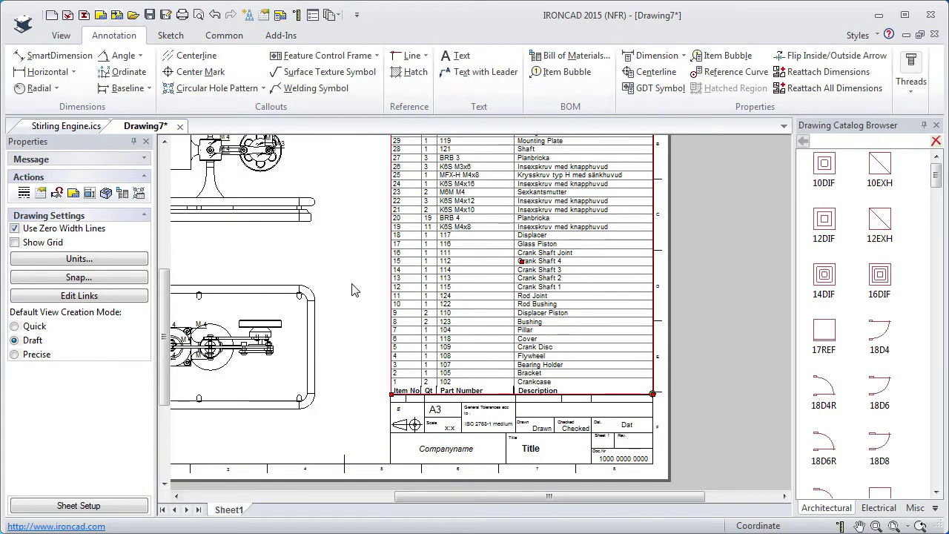
pyautogui.click(352, 284)
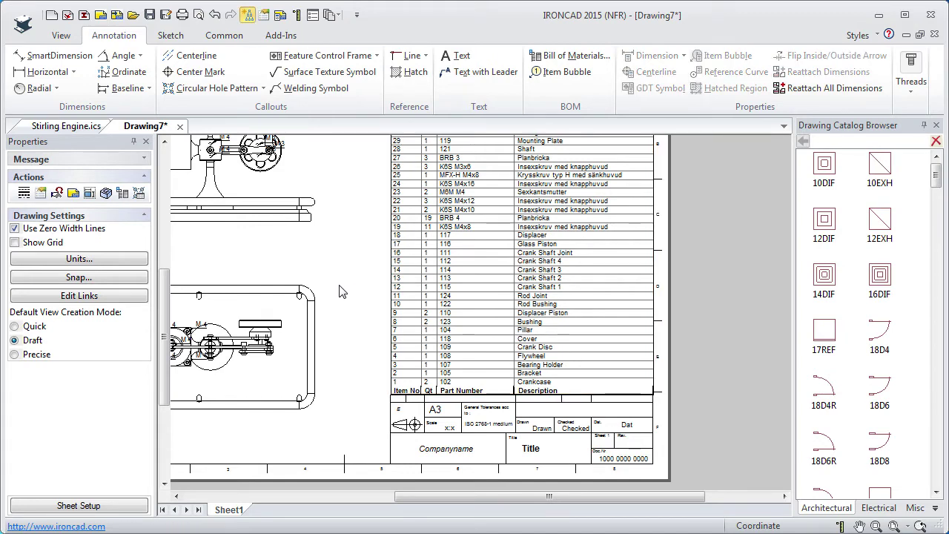
# - Add an item bubble to the vertical rod above the flywheel in the front view, placing it up and to the right
pyautogui.moveTo(339, 289)
pyautogui.mouseDown(button='middle')
pyautogui.moveTo(447, 324)
pyautogui.moveTo(459, 341)
pyautogui.moveTo(451, 391)
pyautogui.mouseUp(button='middle')
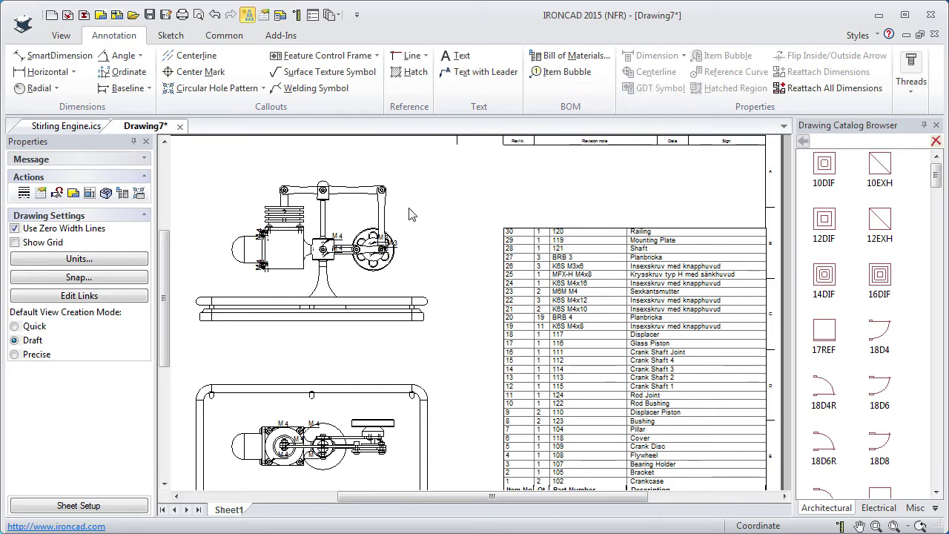
pyautogui.scroll(4, 416, 210)
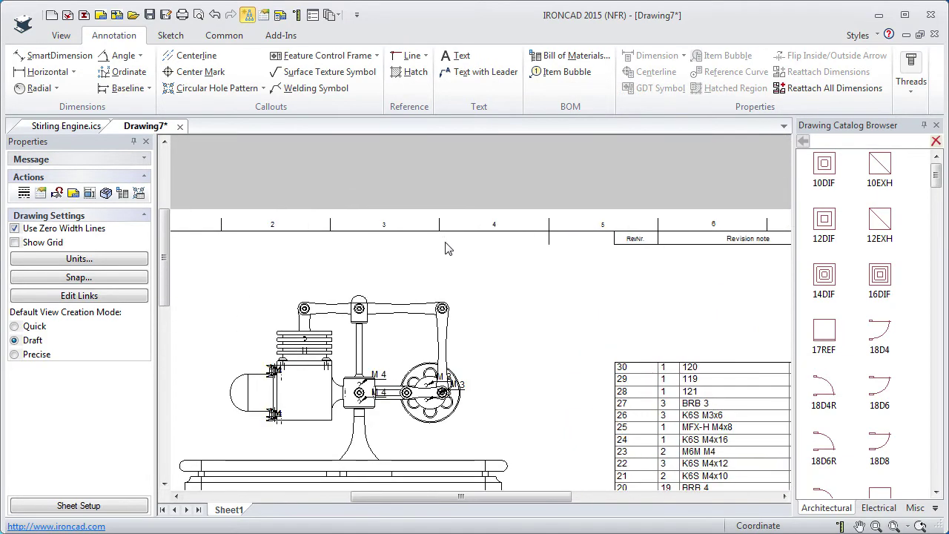
pyautogui.scroll(2, 504, 335)
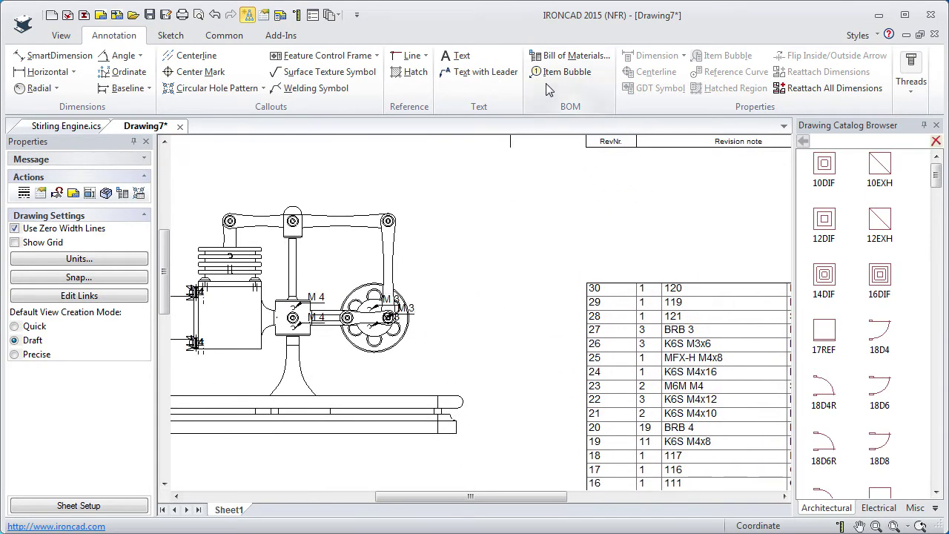
pyautogui.click(558, 72)
pyautogui.scroll(3, 486, 301)
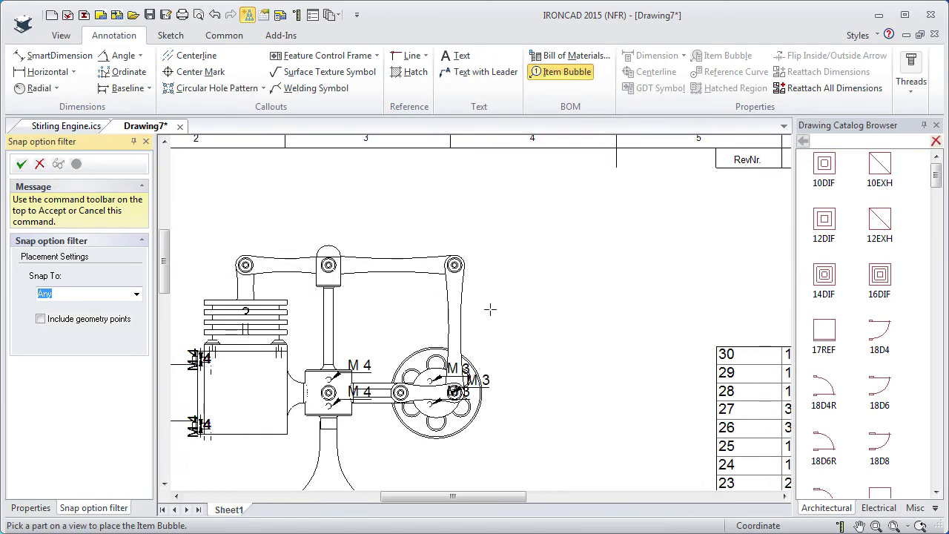
pyautogui.scroll(1, 480, 293)
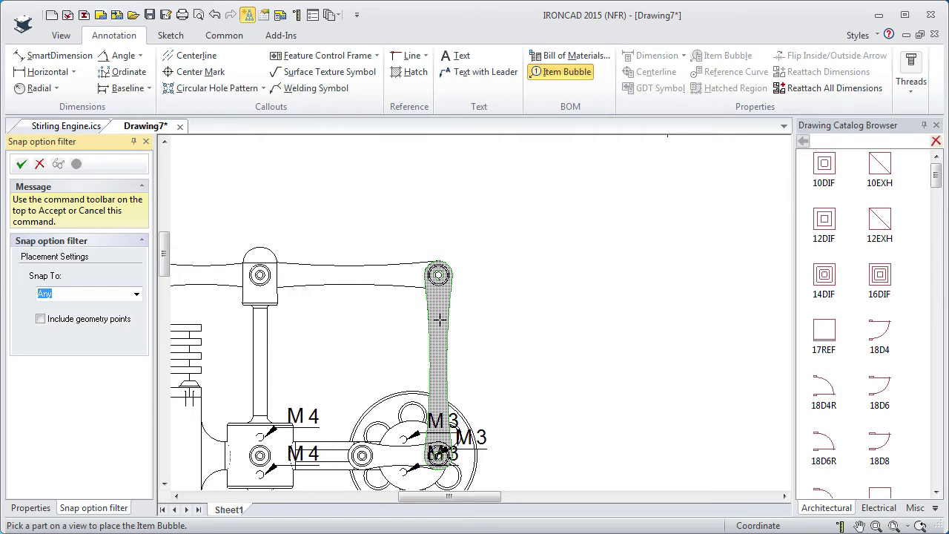
pyautogui.click(439, 314)
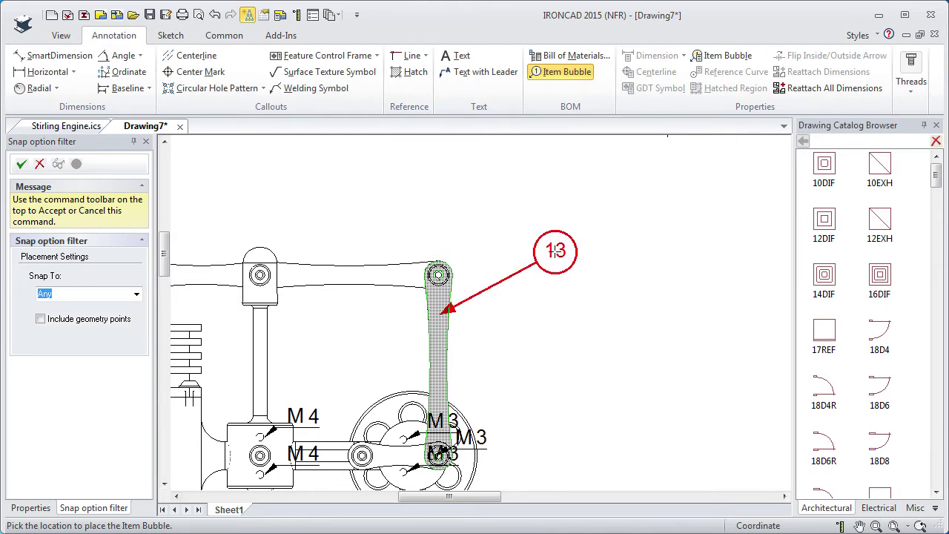
pyautogui.click(550, 249)
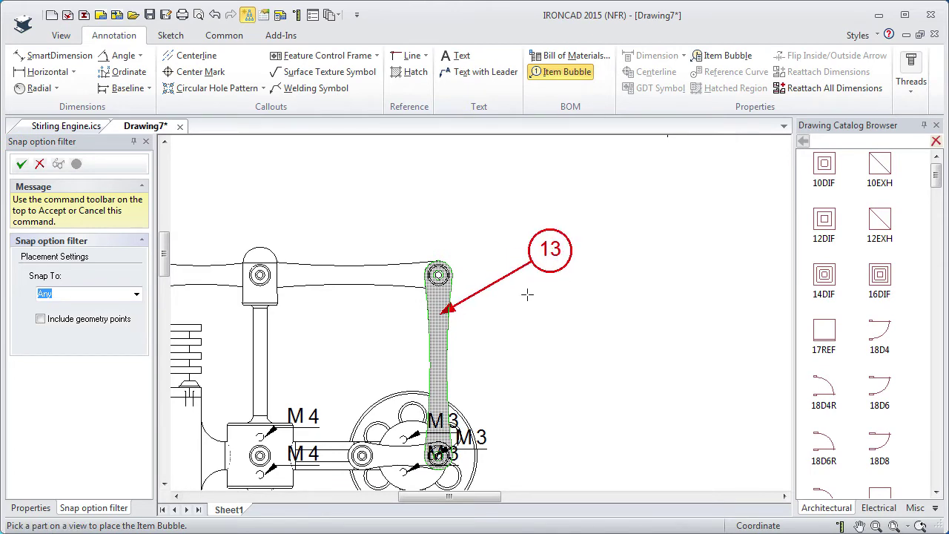
pyautogui.moveTo(615, 361); pyautogui.dragTo(405, 134, button='middle')
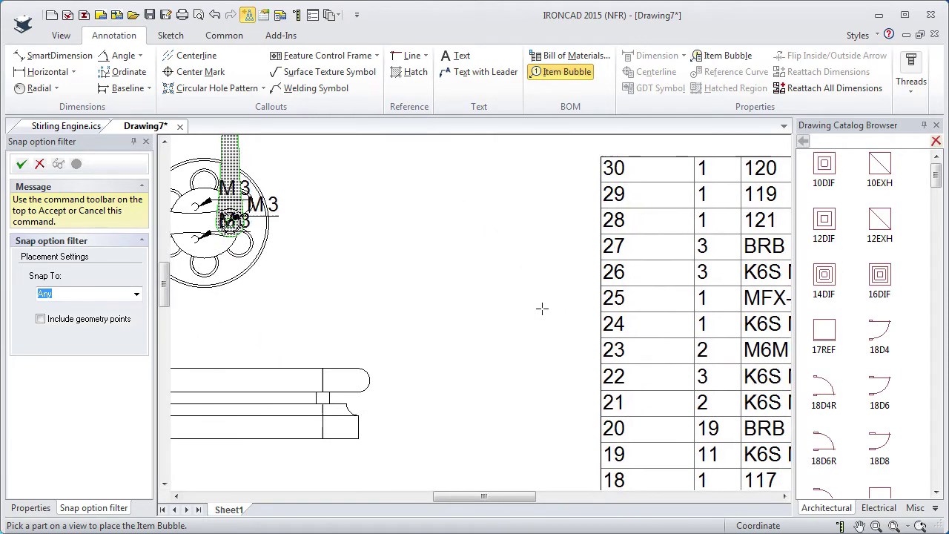
# - Examine the bill of materials rows, comparing item numbers, part numbers and descriptions with the bubbled rod in the front view
pyautogui.moveTo(541, 375); pyautogui.dragTo(449, 191, button='middle')
pyautogui.moveTo(460, 347); pyautogui.dragTo(405, 237, button='middle')
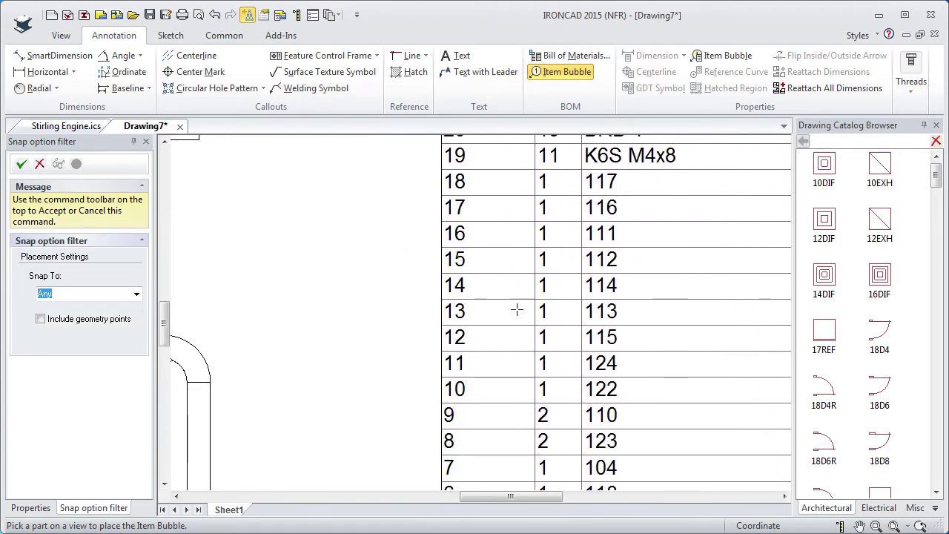
pyautogui.scroll(-1, 535, 338)
pyautogui.scroll(-1, 537, 338)
pyautogui.scroll(-1, 692, 318)
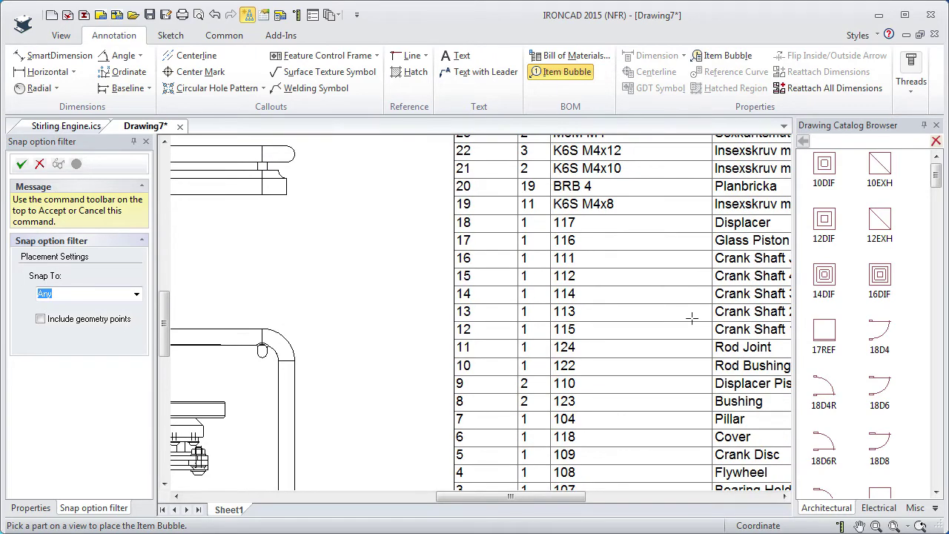
pyautogui.scroll(-1, 546, 342)
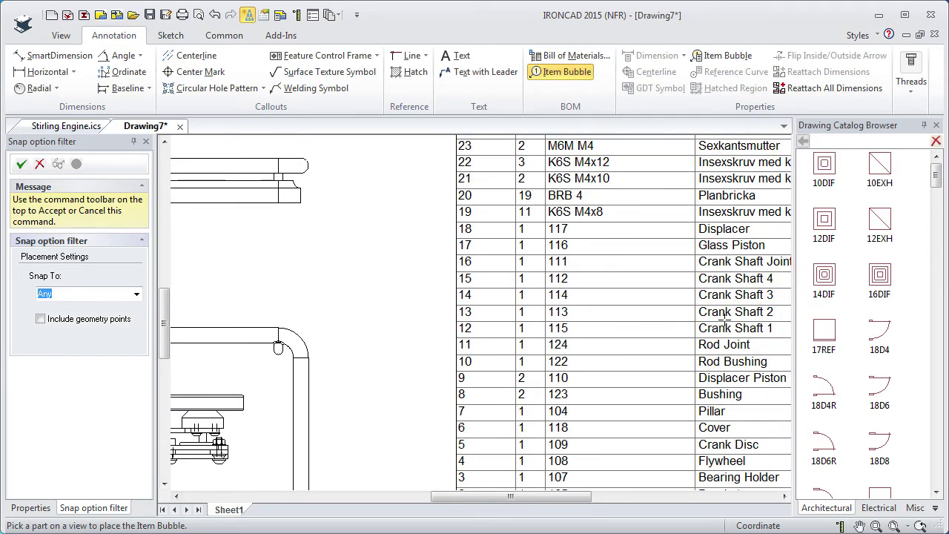
pyautogui.moveTo(377, 226); pyautogui.dragTo(559, 414, button='middle')
pyautogui.moveTo(479, 304); pyautogui.dragTo(515, 390, button='middle')
pyautogui.moveTo(492, 348); pyautogui.dragTo(500, 364, button='middle')
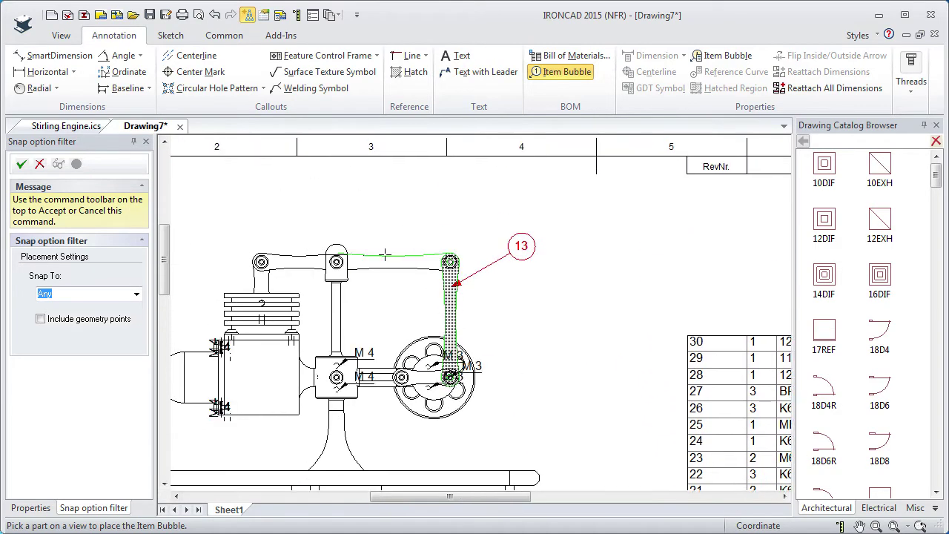
# - Add item bubbles to the horizontal beam and the short link above the cylinder in the front view, placing both above the parts
pyautogui.scroll(1, 388, 260)
pyautogui.click(457, 298)
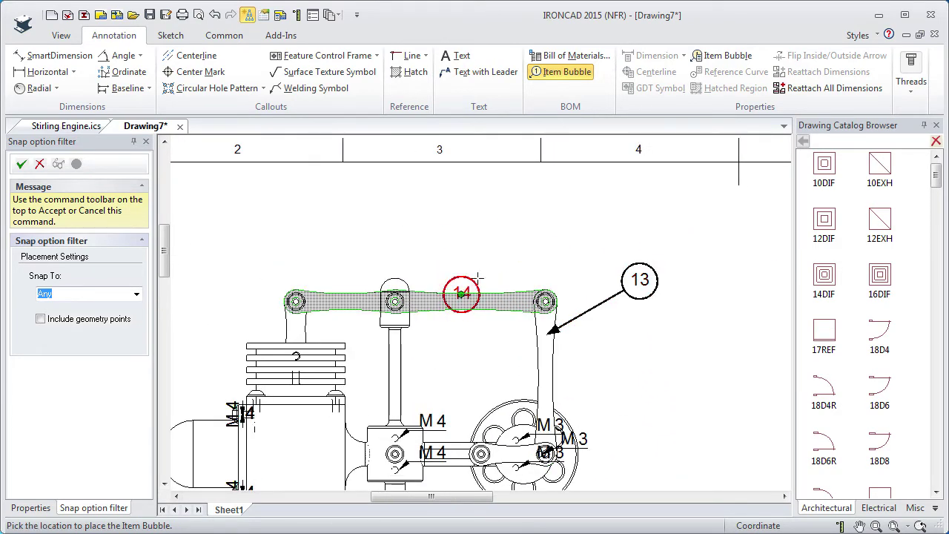
pyautogui.click(510, 235)
pyautogui.click(293, 319)
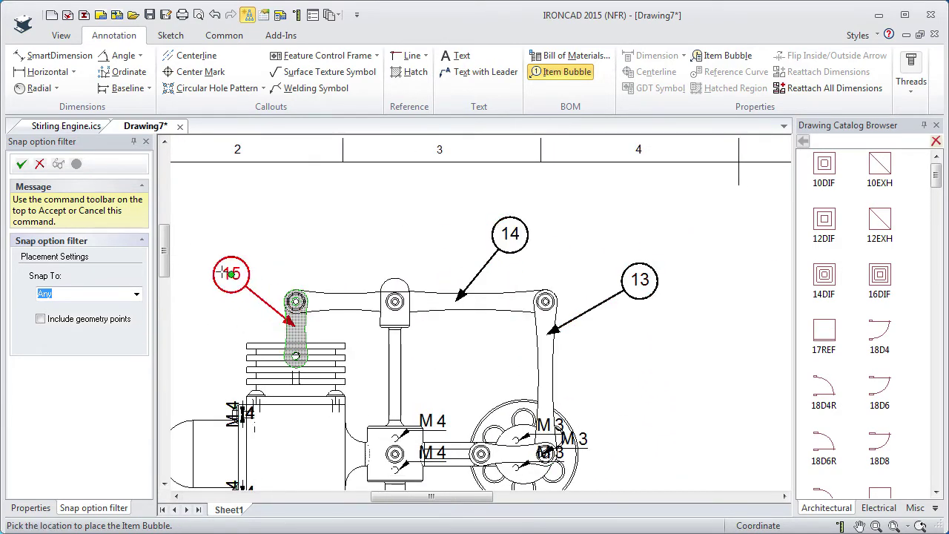
# - Add item bubbles to the central pillar and the flywheel in the front view, placing each to the lower right of its part
pyautogui.moveTo(358, 315); pyautogui.dragTo(323, 161, button='middle')
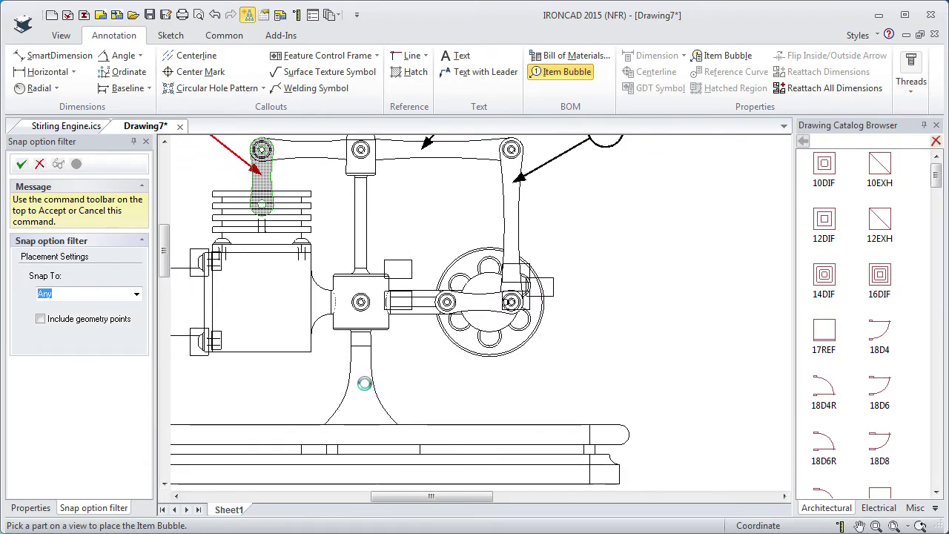
pyautogui.click(362, 386)
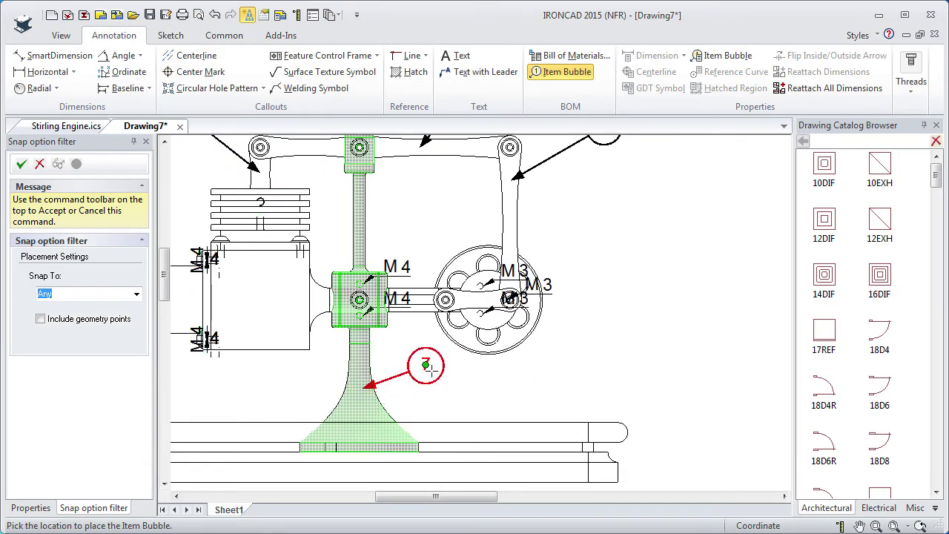
pyautogui.click(519, 342)
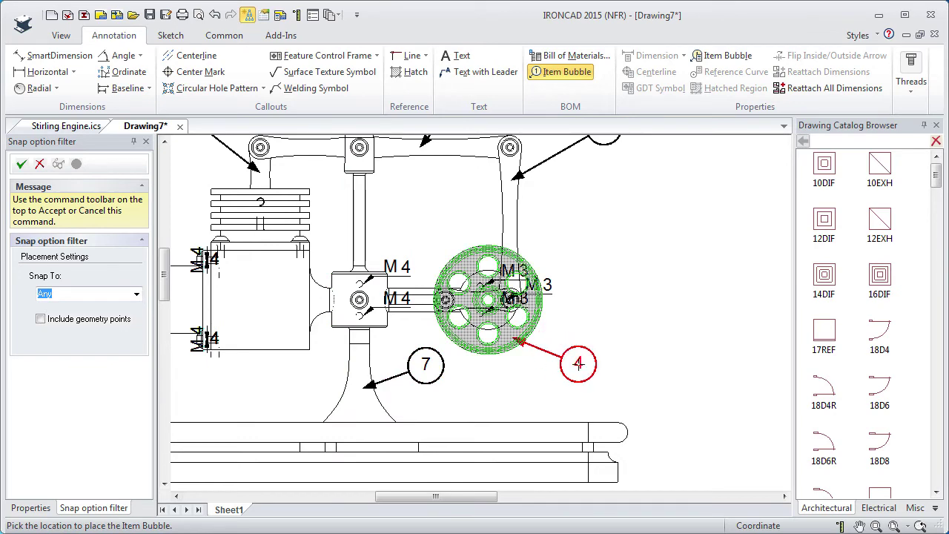
pyautogui.click(578, 363)
# - Add item bubbles to the railing and the mounting plate at the right end of the base in the front view
pyautogui.moveTo(463, 366); pyautogui.dragTo(305, 238, button='middle')
pyautogui.click(430, 305)
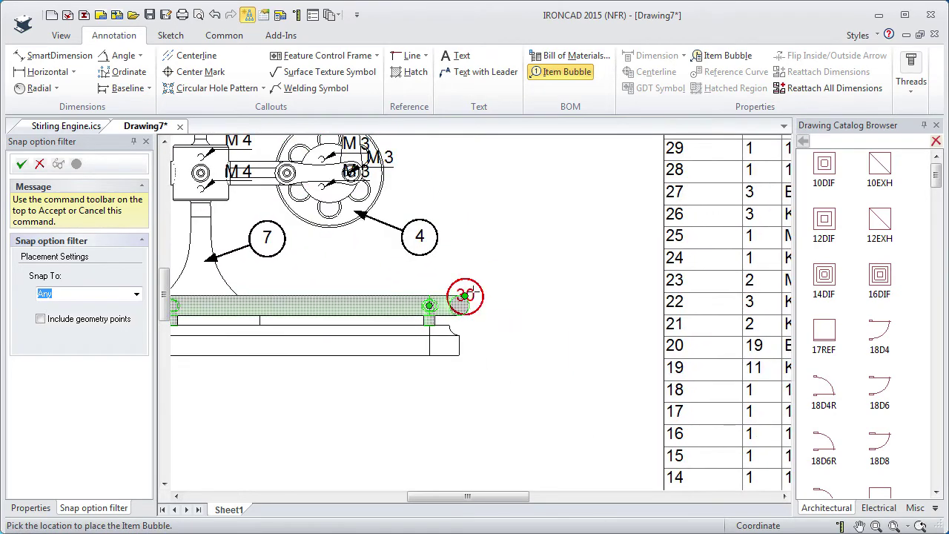
pyautogui.click(517, 259)
pyautogui.click(446, 346)
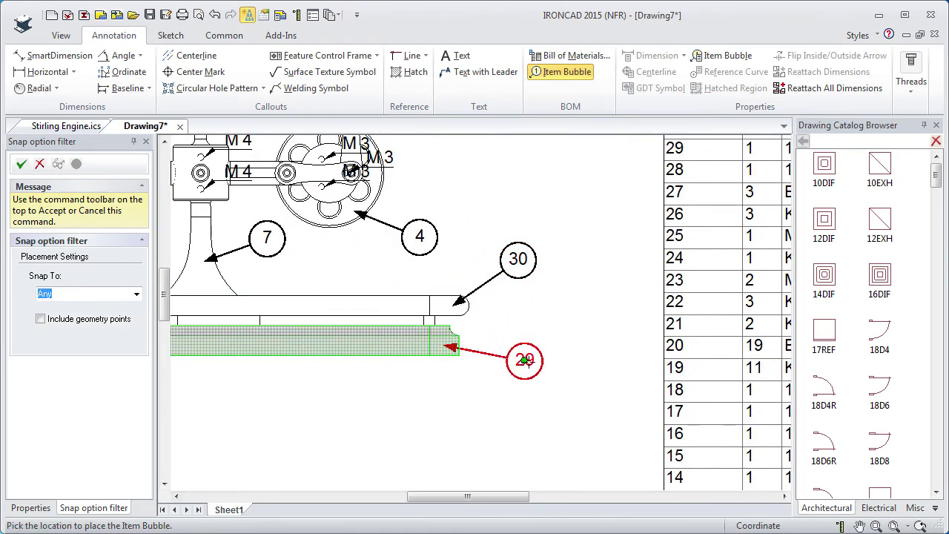
pyautogui.click(536, 364)
# - Add an item bubble to the screw head on the upper left side of the cylinder flange in the top view, placing it up and left
pyautogui.moveTo(339, 255); pyautogui.dragTo(398, 125, button='middle')
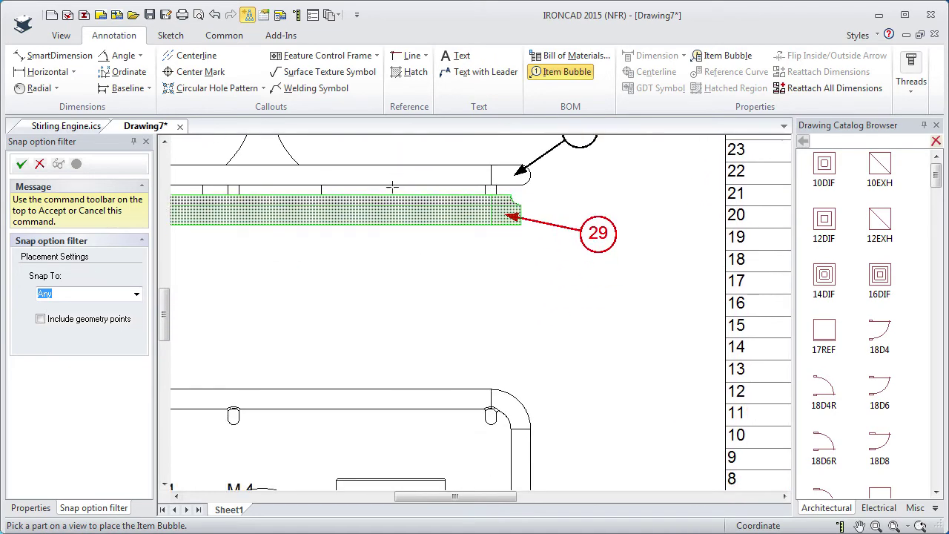
pyautogui.moveTo(392, 187); pyautogui.dragTo(398, 346, button='middle')
pyautogui.moveTo(385, 392); pyautogui.dragTo(434, 284, button='middle')
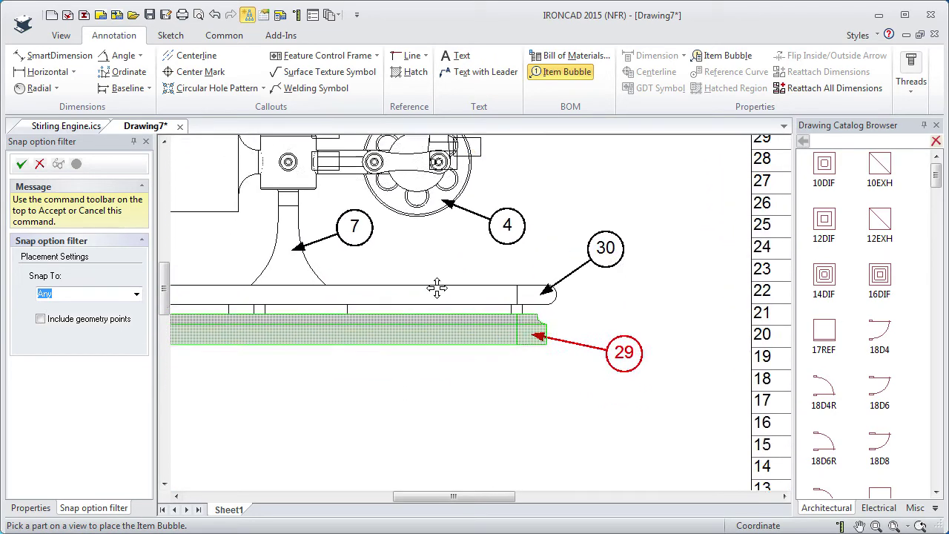
pyautogui.moveTo(390, 390); pyautogui.dragTo(485, 138, button='middle')
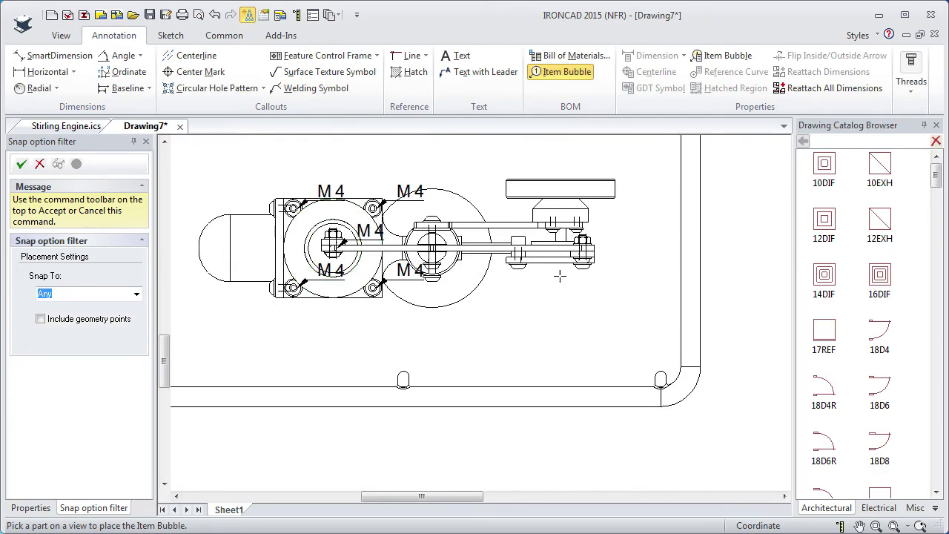
pyautogui.scroll(-2, 276, 213)
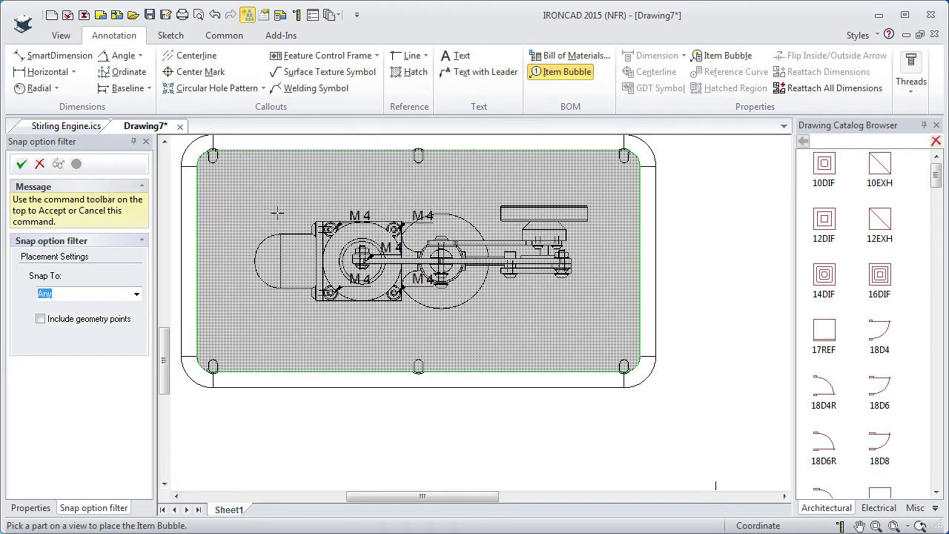
pyautogui.scroll(6, 402, 324)
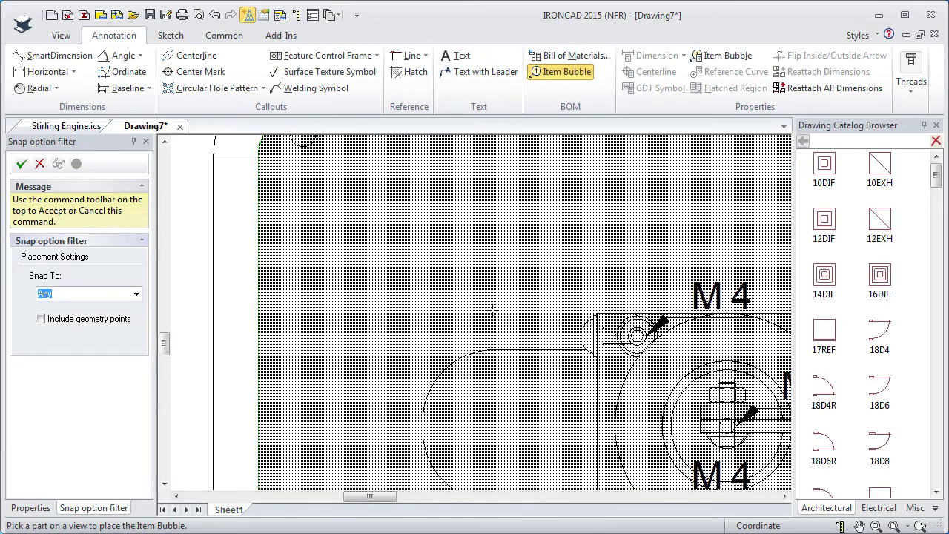
pyautogui.scroll(2, 505, 311)
pyautogui.moveTo(564, 269); pyautogui.dragTo(390, 205, button='middle')
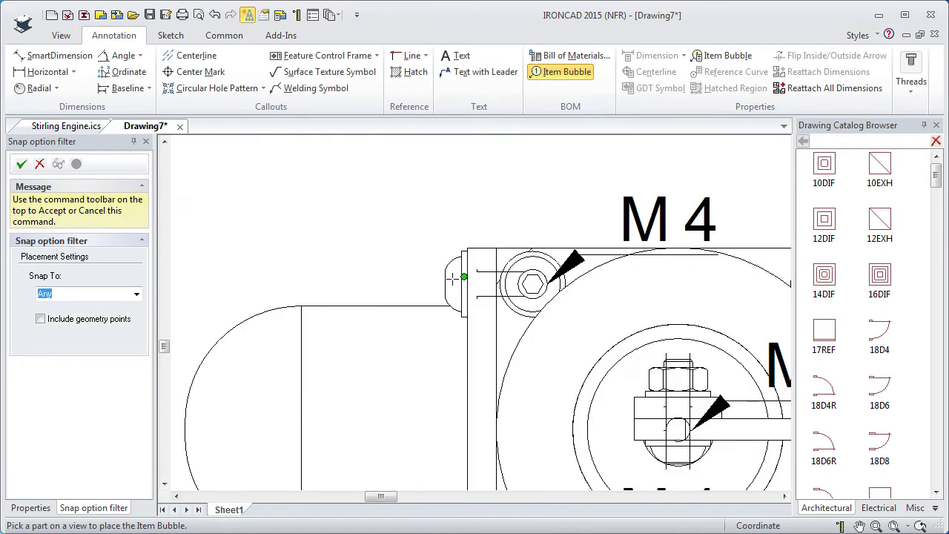
pyautogui.scroll(2, 448, 280)
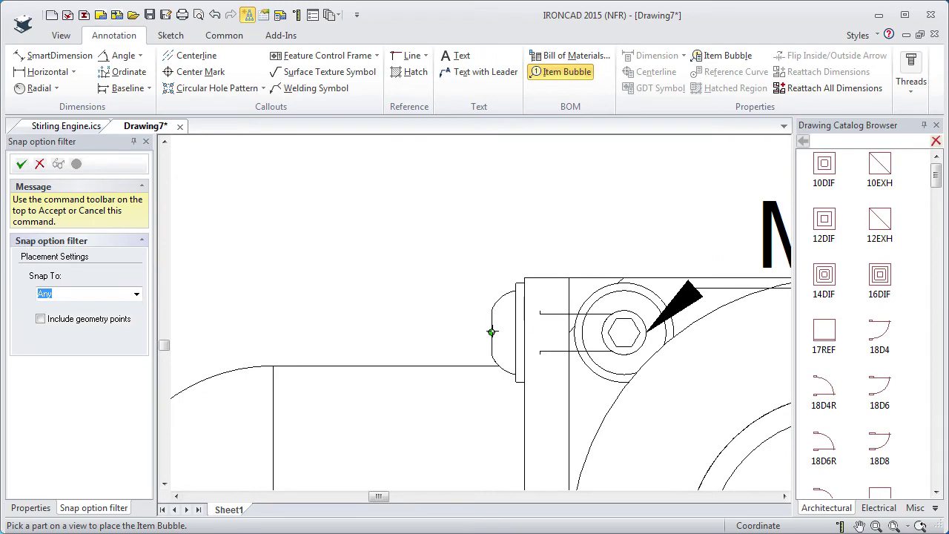
pyautogui.click(491, 332)
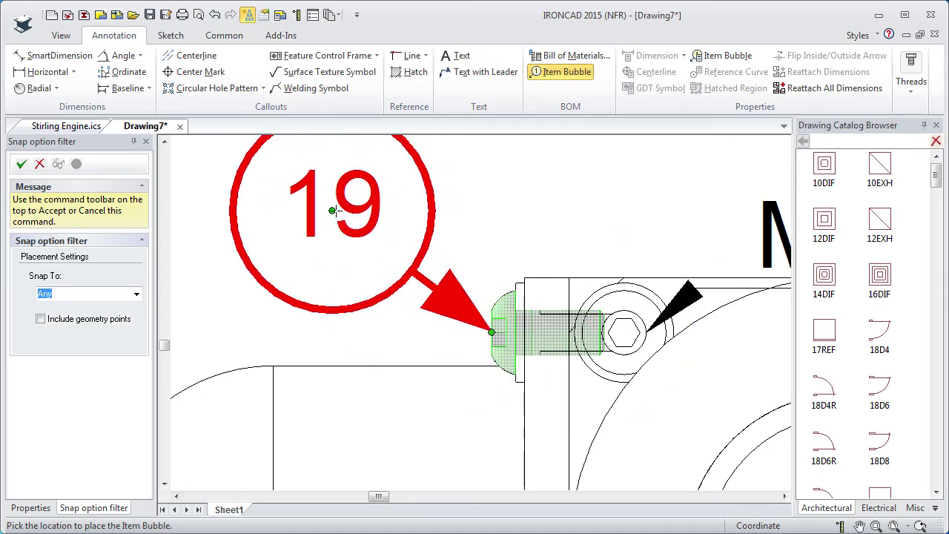
pyautogui.scroll(-2, 334, 212)
pyautogui.click(222, 204)
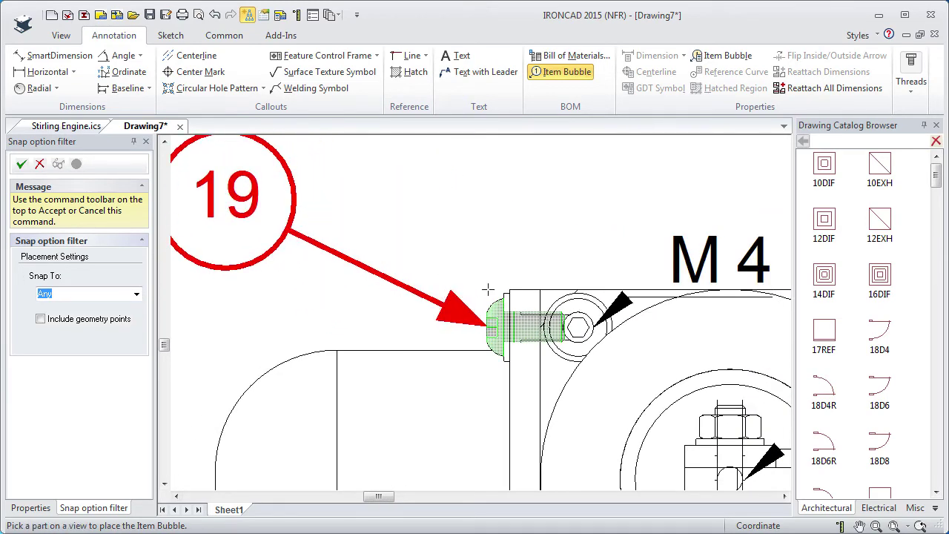
# - Add an item bubble to the washer under that screw head, placing it above the flange, and finish placing item bubbles
pyautogui.scroll(2, 482, 293)
pyautogui.scroll(1, 469, 306)
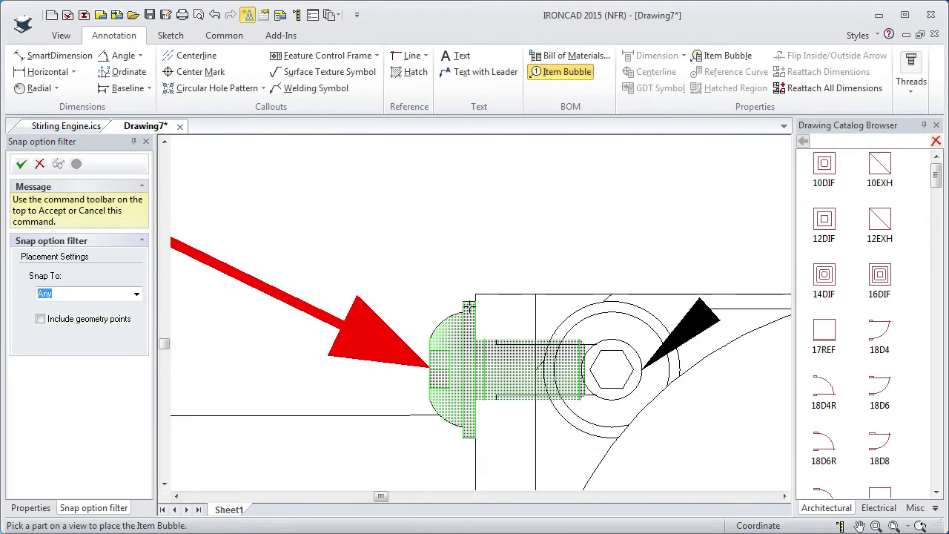
pyautogui.click(469, 307)
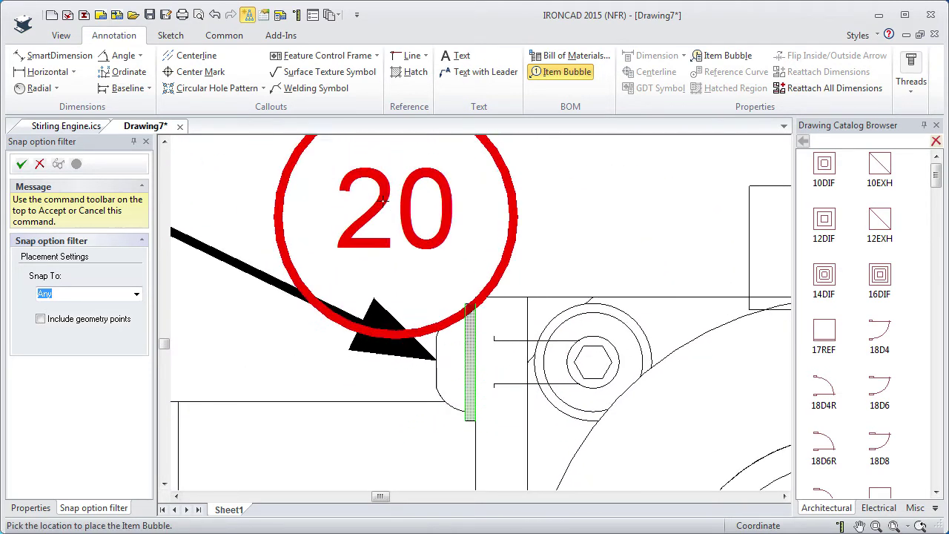
pyautogui.scroll(-3, 475, 315)
pyautogui.click(429, 172)
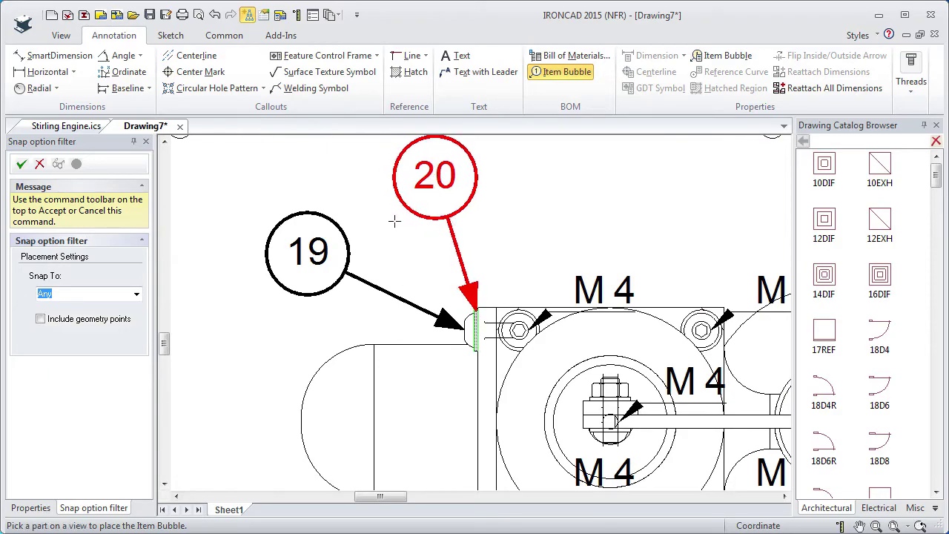
pyautogui.scroll(-3, 416, 244)
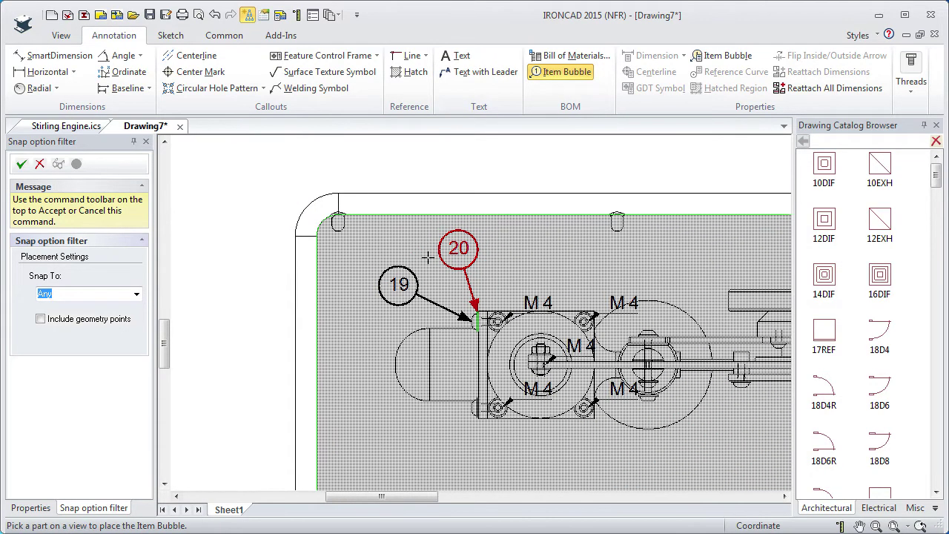
pyautogui.click(21, 164)
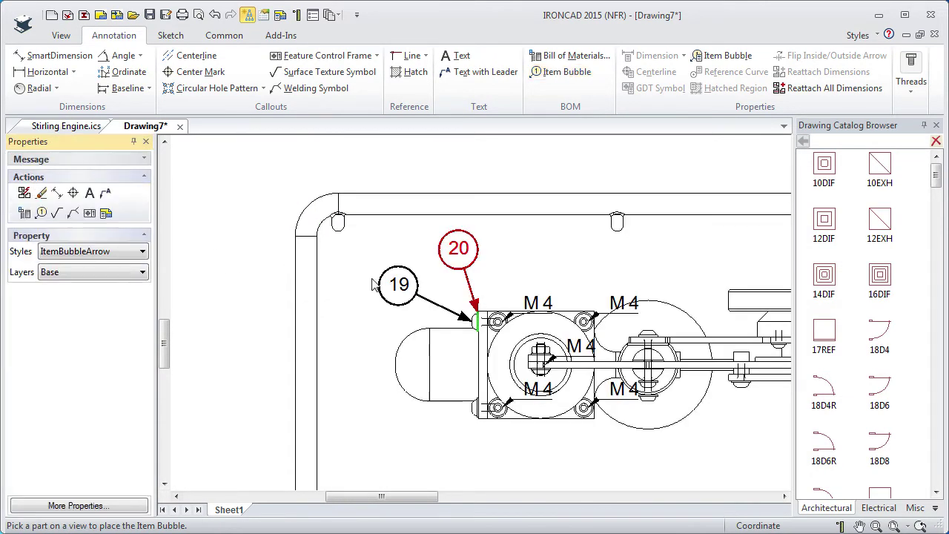
# - Move the screw and washer bubbles up and left, outside the railing outline of the top view
pyautogui.click(397, 282)
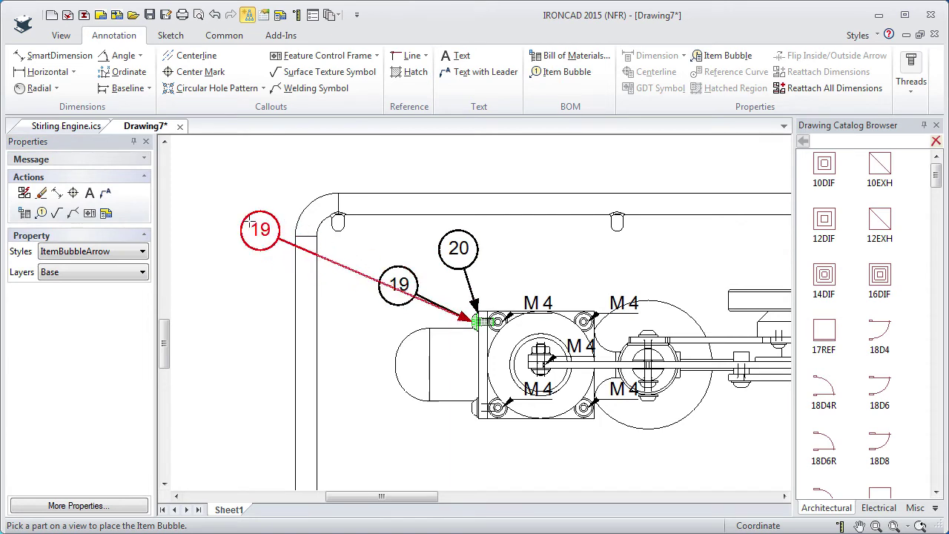
pyautogui.click(206, 197)
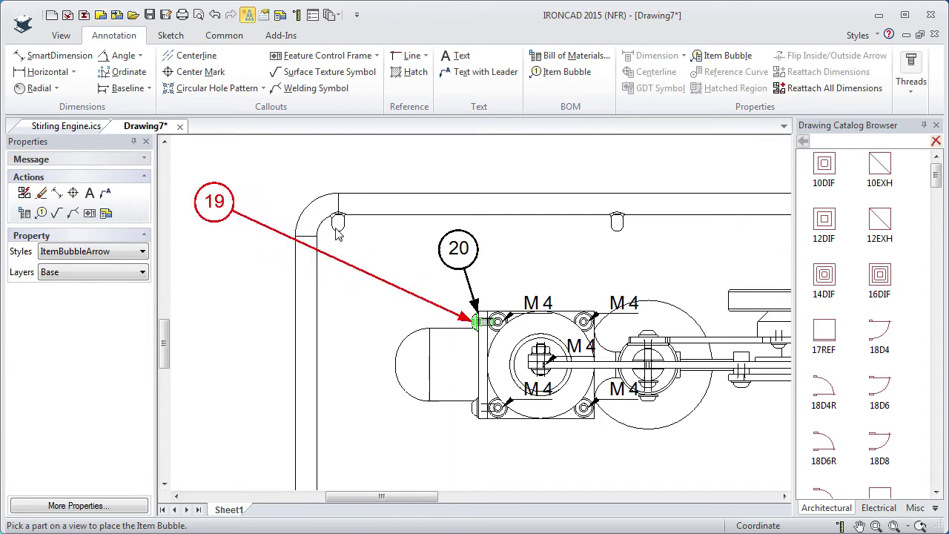
pyautogui.click(460, 252)
pyautogui.click(325, 147)
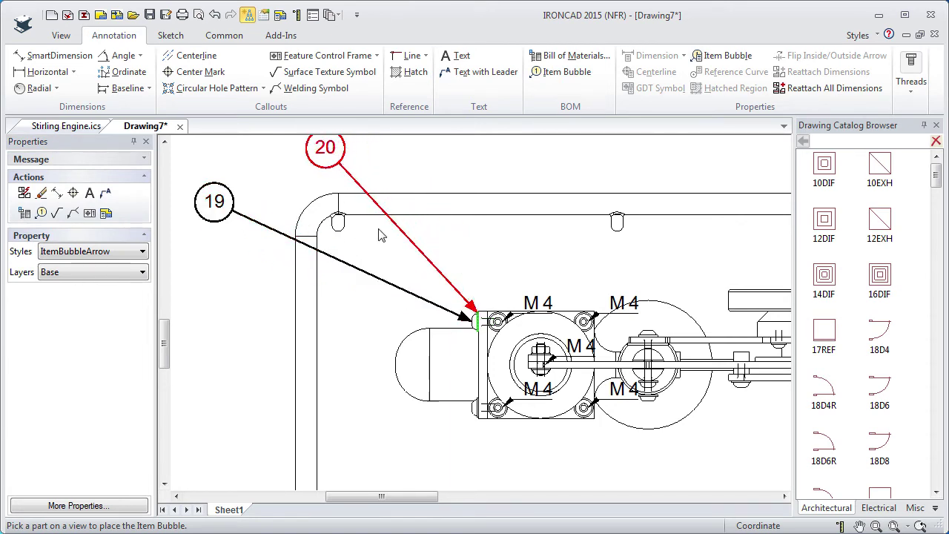
# - Set the title block's scale text to 1:2
pyautogui.scroll(-5, 469, 264)
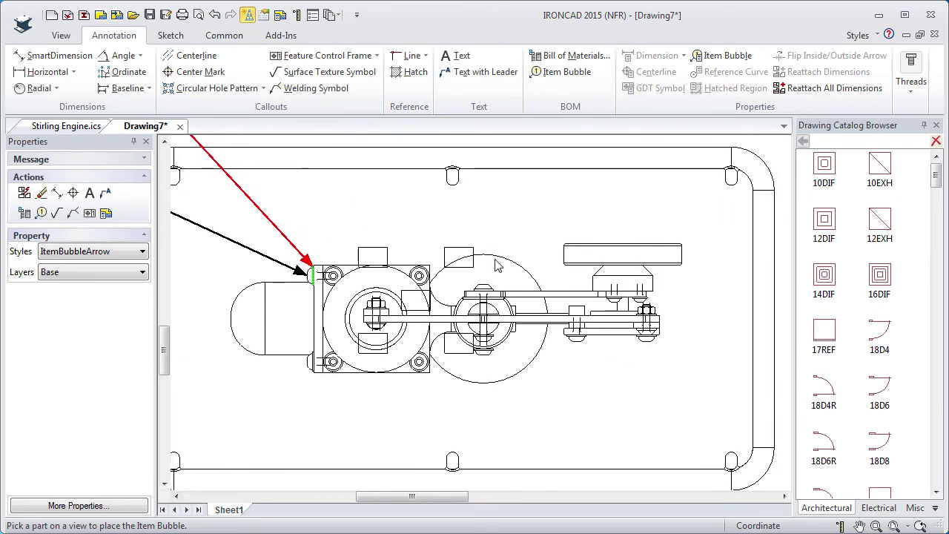
pyautogui.scroll(-3, 499, 268)
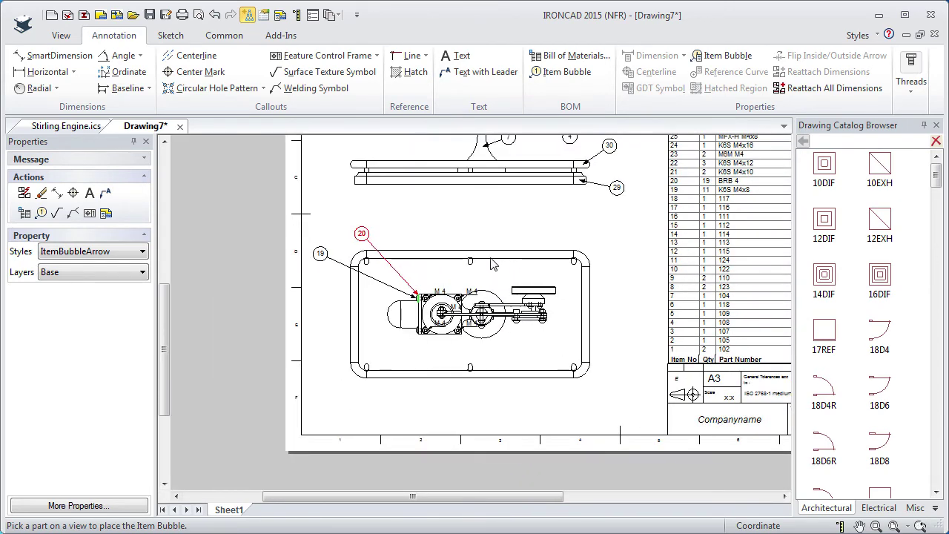
pyautogui.moveTo(412, 288)
pyautogui.mouseDown(button='middle')
pyautogui.moveTo(358, 343)
pyautogui.moveTo(373, 358)
pyautogui.mouseUp(button='middle')
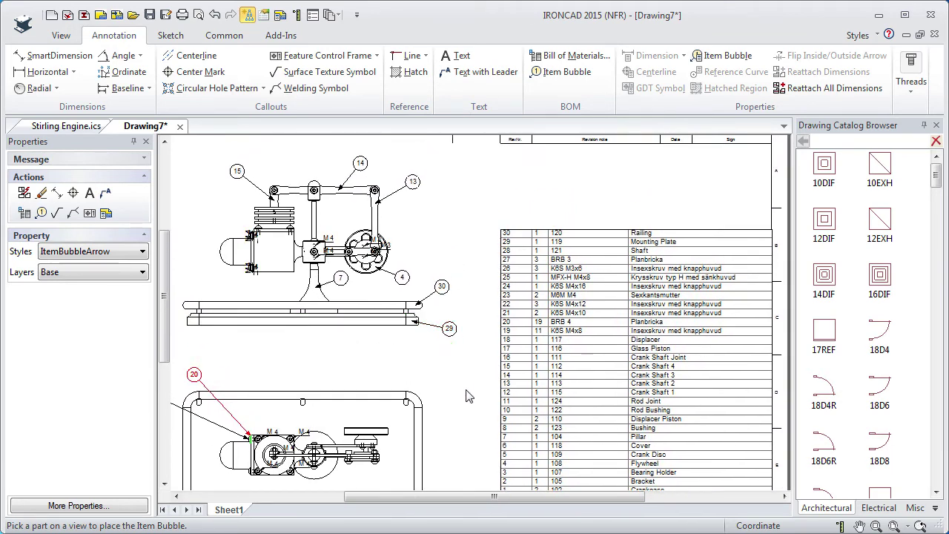
pyautogui.moveTo(465, 442)
pyautogui.mouseDown(button='middle')
pyautogui.moveTo(420, 333)
pyautogui.moveTo(315, 145)
pyautogui.mouseUp(button='middle')
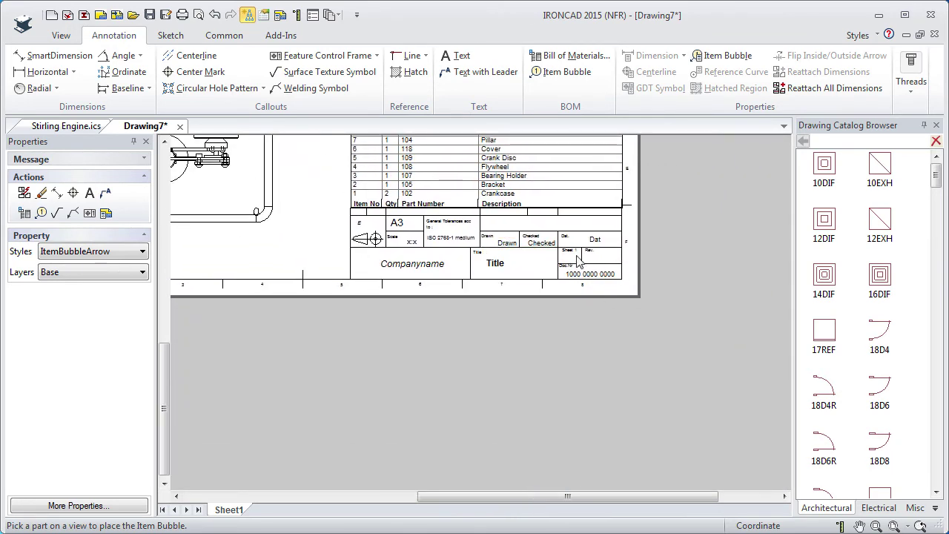
pyautogui.scroll(1, 533, 268)
pyautogui.scroll(2, 472, 311)
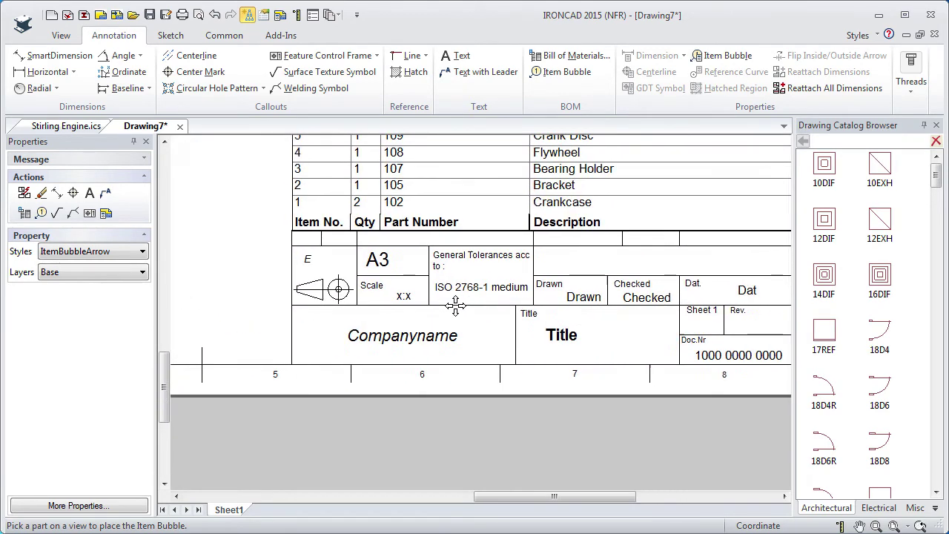
pyautogui.doubleClick(405, 297)
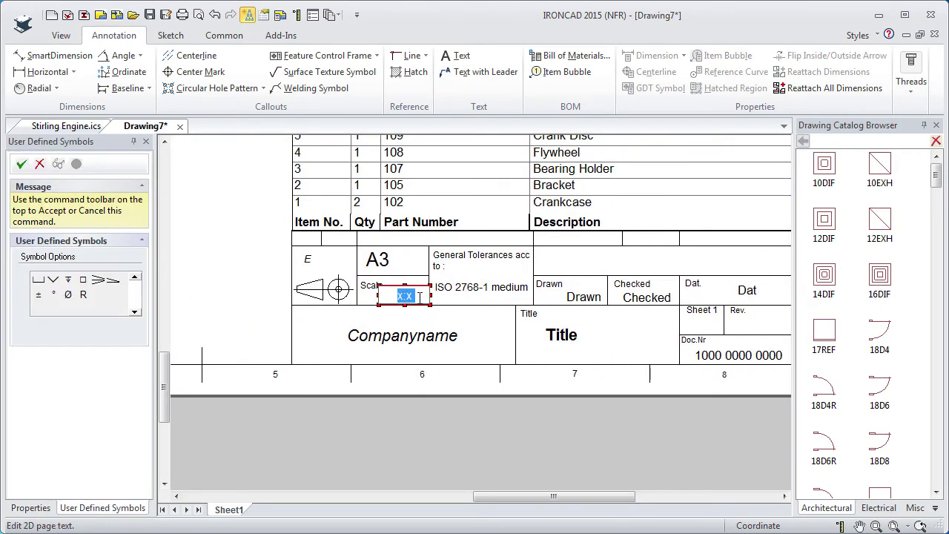
pyautogui.write('1:2')
pyautogui.moveTo(564, 327)
pyautogui.mouseDown(button='middle')
pyautogui.moveTo(424, 270)
pyautogui.moveTo(398, 273)
pyautogui.mouseUp(button='middle')
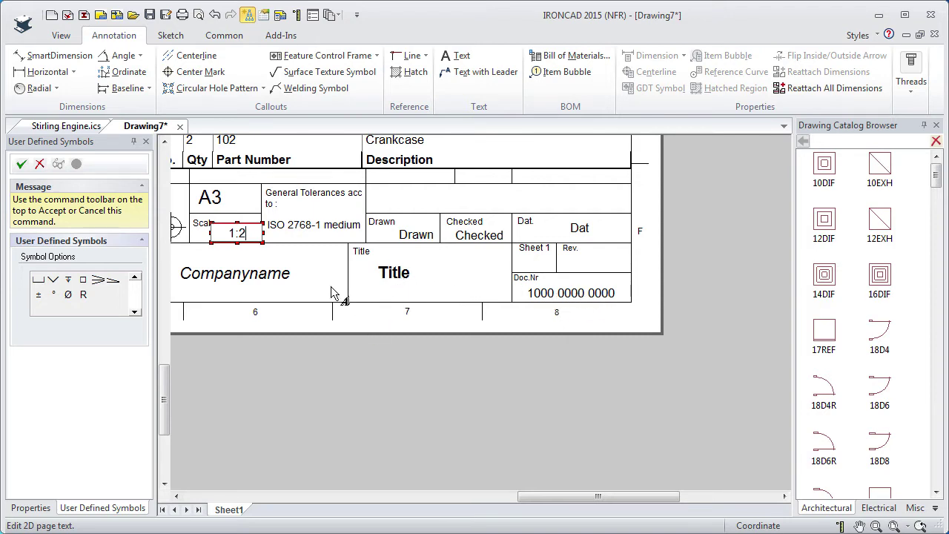
# - Accept the 1:2 scale text in the title block and deselect it
pyautogui.click(21, 167)
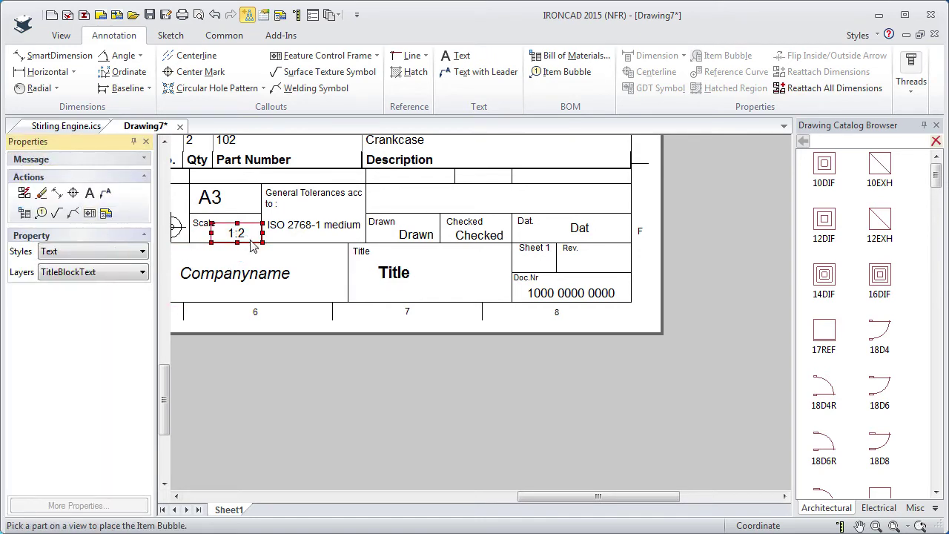
pyautogui.click(396, 391)
# - Open the Stirling Engine 3D scene for editing from the FRONT view
pyautogui.scroll(5, 394, 318)
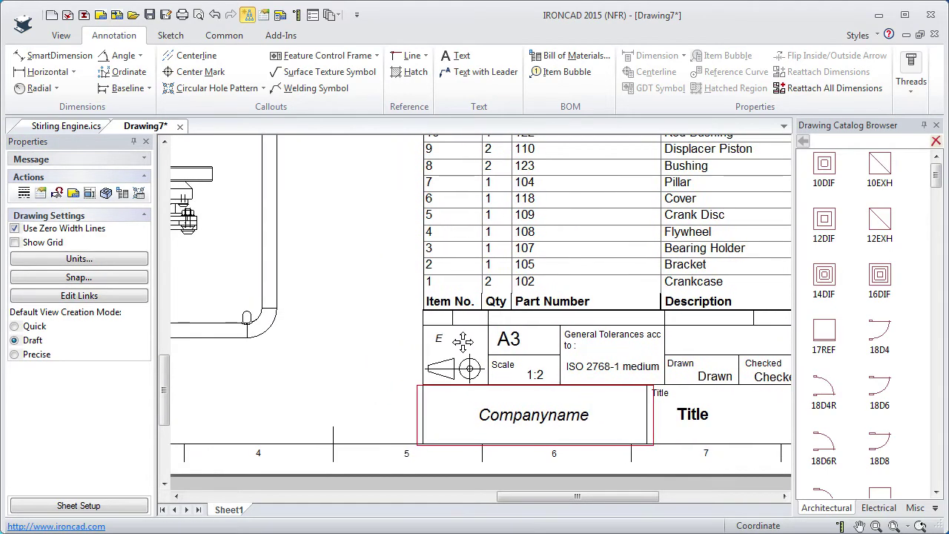
pyautogui.moveTo(319, 294); pyautogui.dragTo(549, 339, button='middle')
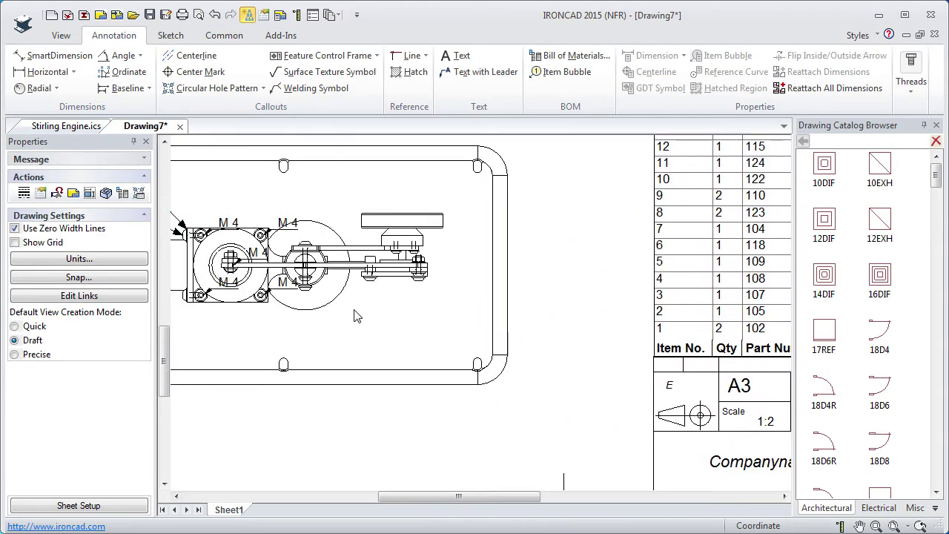
pyautogui.moveTo(355, 317); pyautogui.dragTo(515, 293, button='middle')
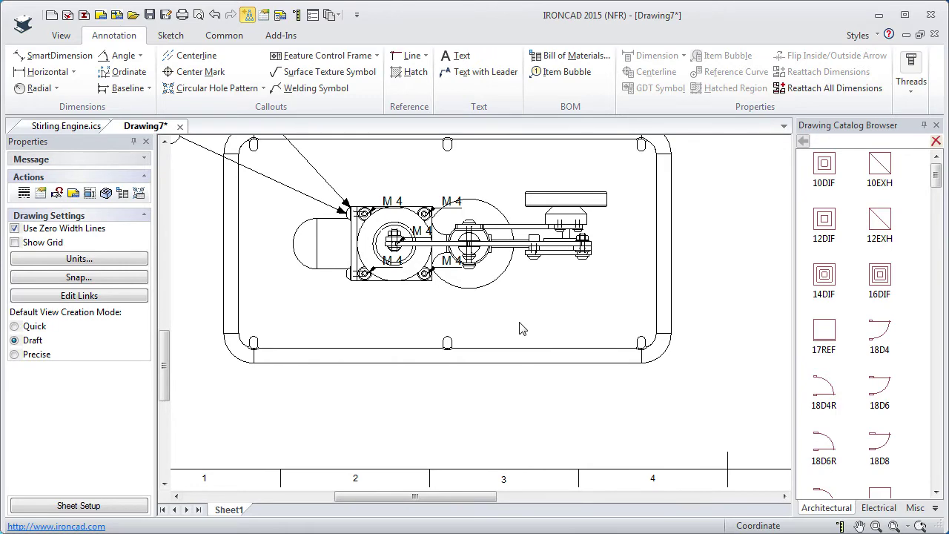
pyautogui.moveTo(449, 212)
pyautogui.mouseDown(button='middle')
pyautogui.moveTo(426, 345)
pyautogui.moveTo(442, 429)
pyautogui.mouseUp(button='middle')
pyautogui.moveTo(416, 243); pyautogui.dragTo(395, 435, button='middle')
pyautogui.click(392, 306)
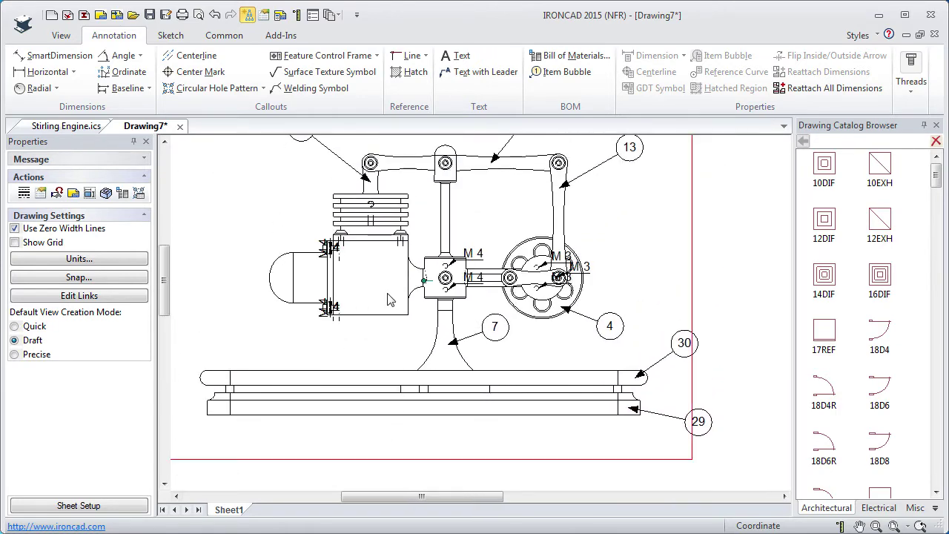
pyautogui.scroll(-3, 392, 307)
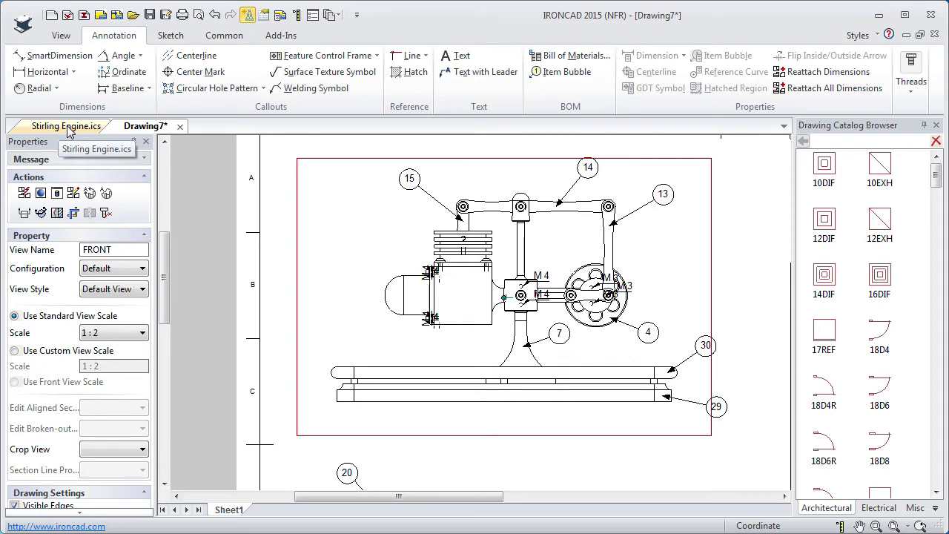
pyautogui.scroll(-3, 462, 336)
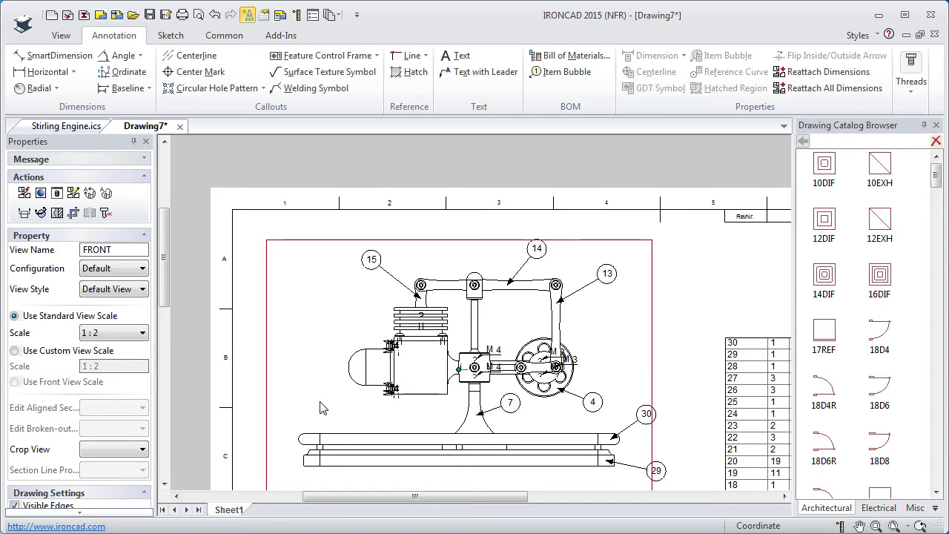
pyautogui.rightClick(321, 413)
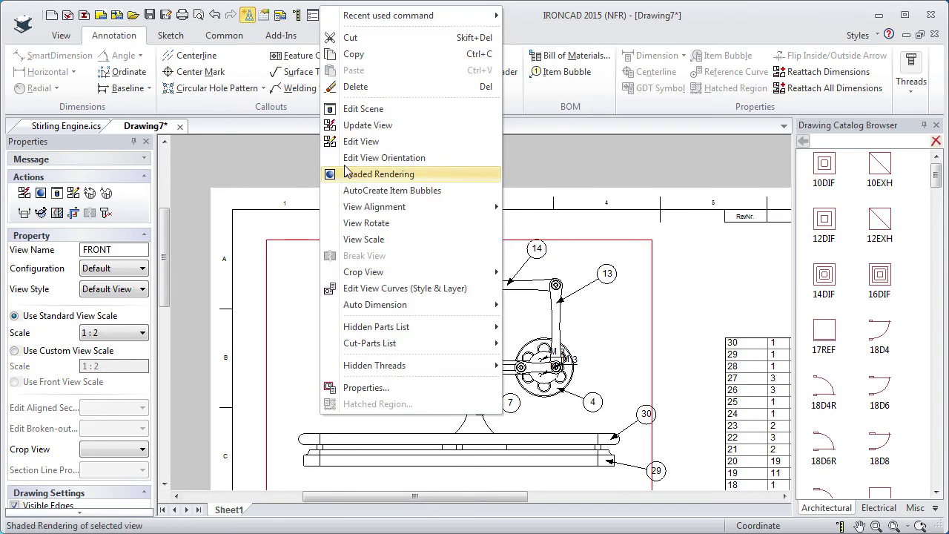
pyautogui.click(359, 112)
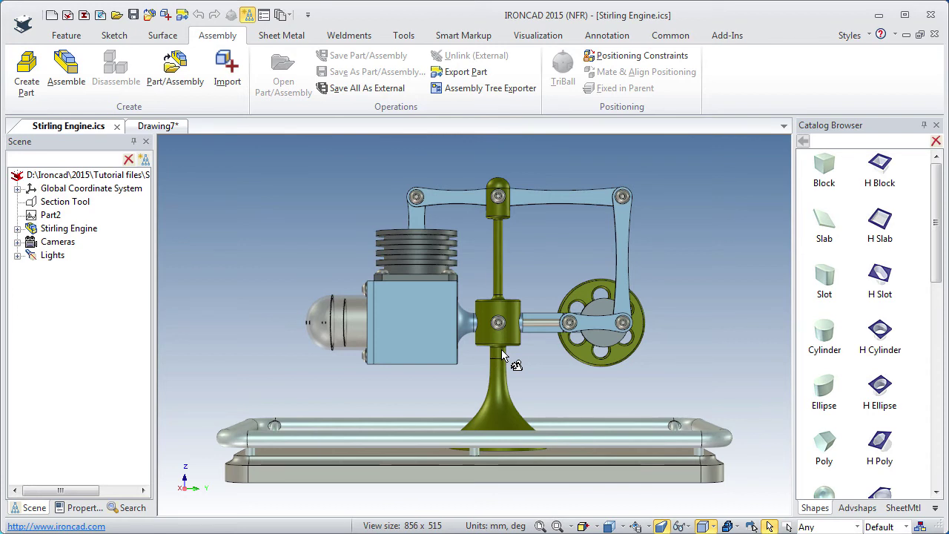
# - Copy the Stirling Engine assembly's user name into its Description property
pyautogui.click(425, 336)
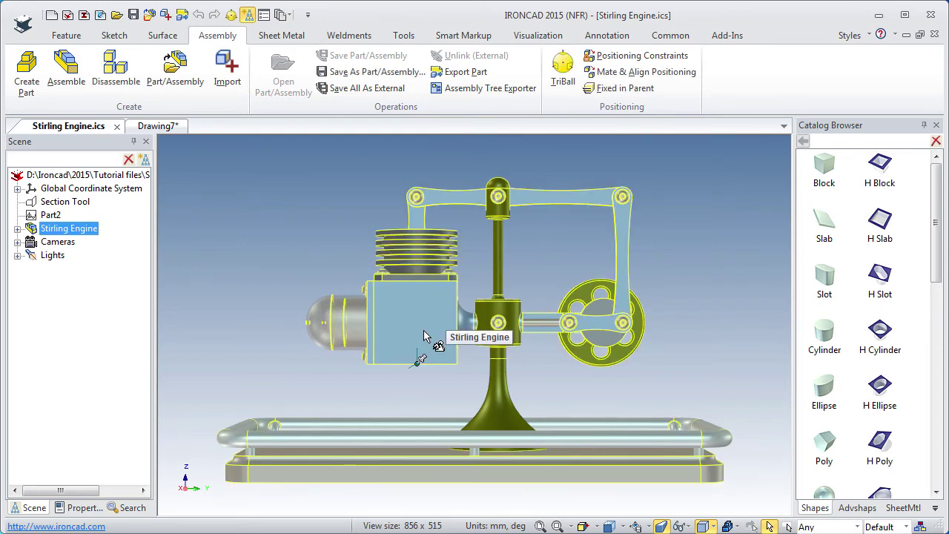
pyautogui.click(82, 508)
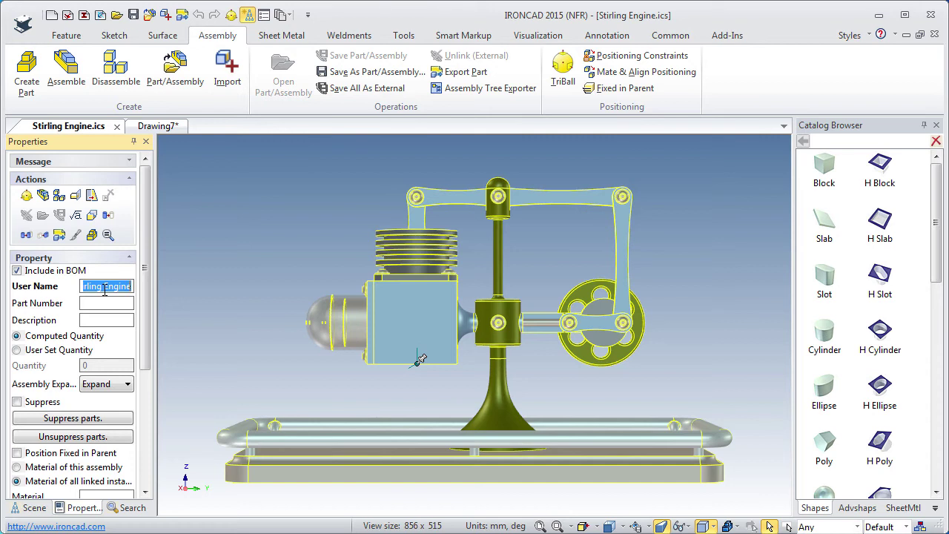
pyautogui.rightClick(103, 289)
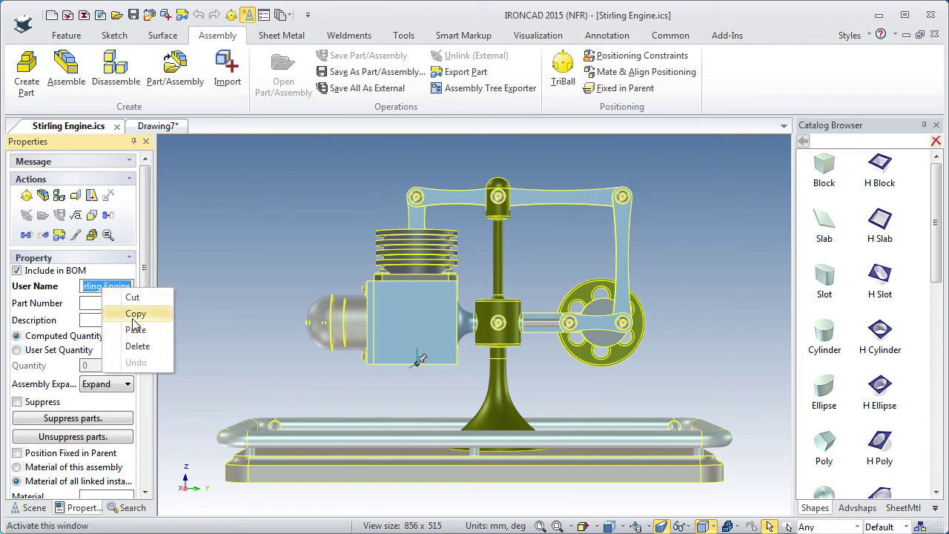
pyautogui.click(133, 317)
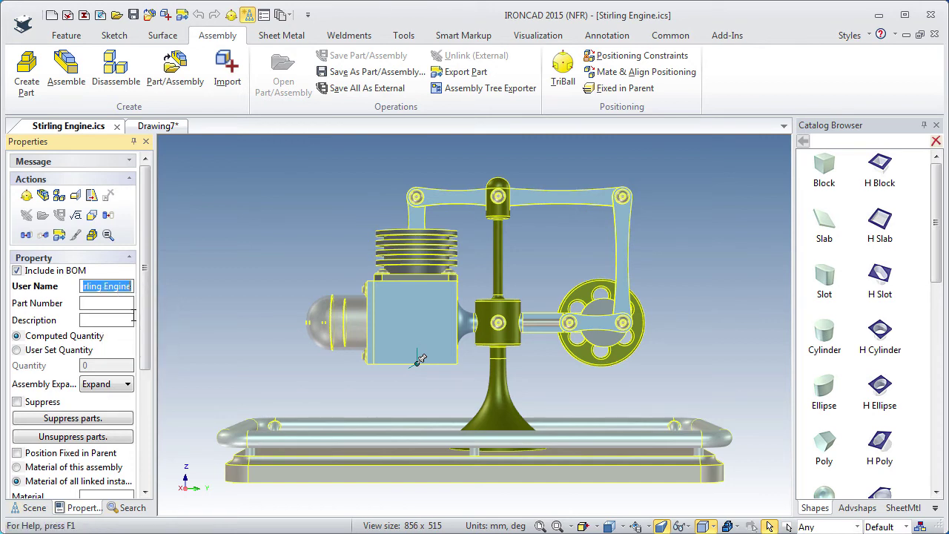
pyautogui.click(88, 319)
pyautogui.rightClick(89, 320)
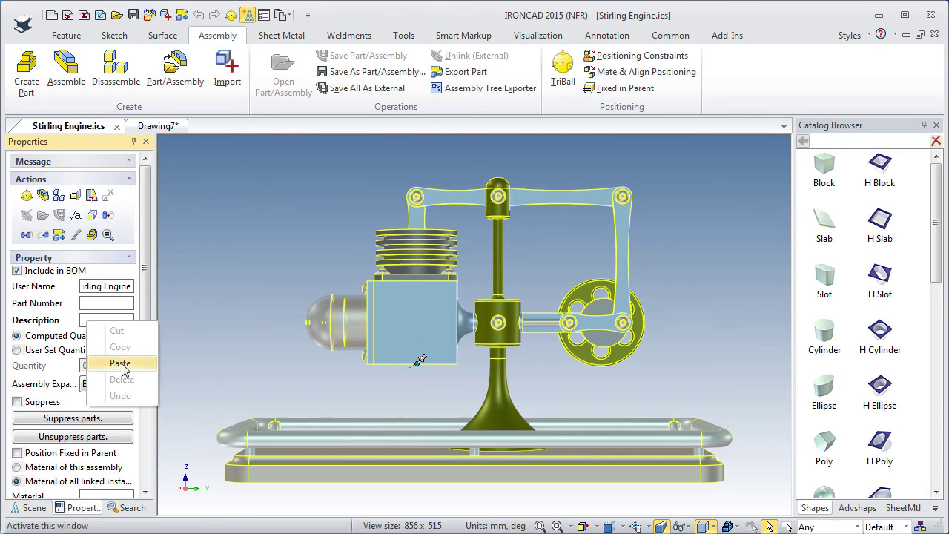
pyautogui.click(123, 364)
# - Set the Stirling Engine assembly's part number to 100 and save the scene
pyautogui.click(95, 303)
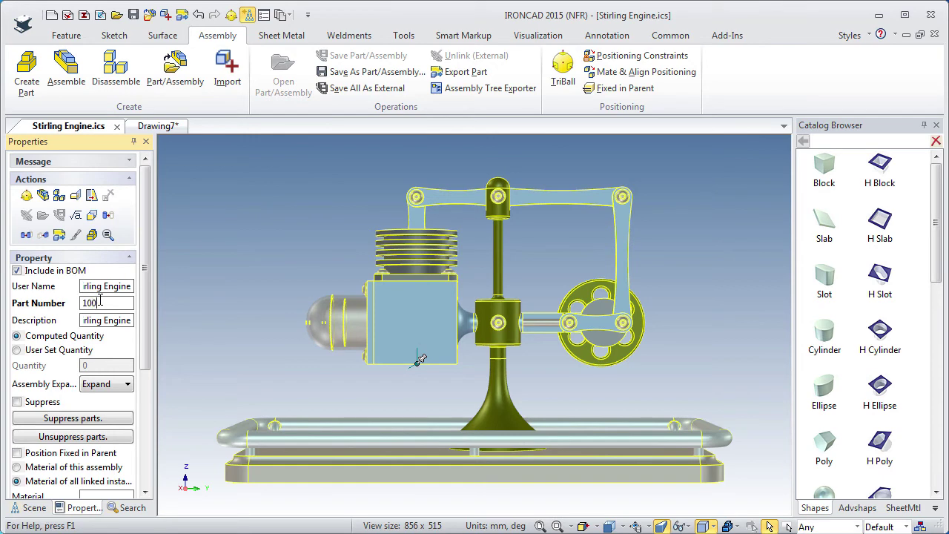
pyautogui.press('BackSpace')
pyautogui.click(212, 264)
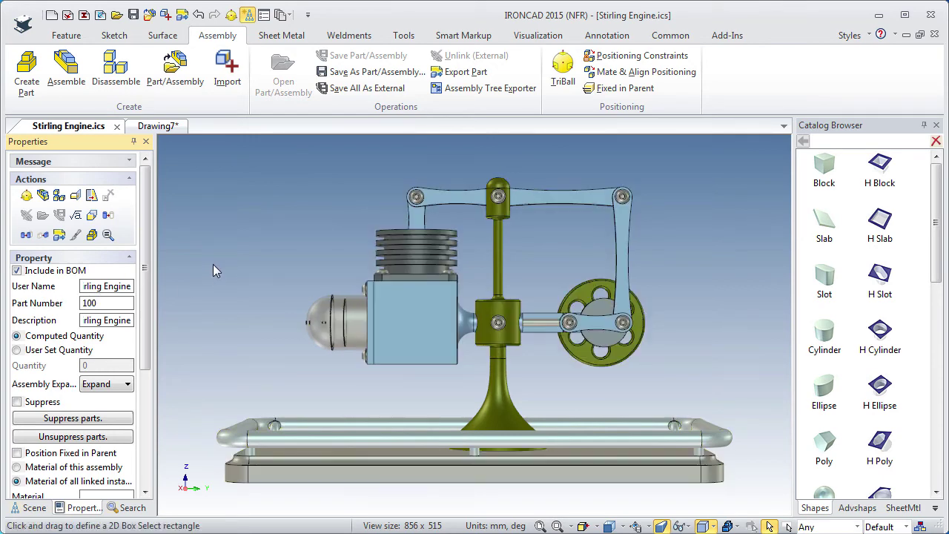
pyautogui.click(402, 319)
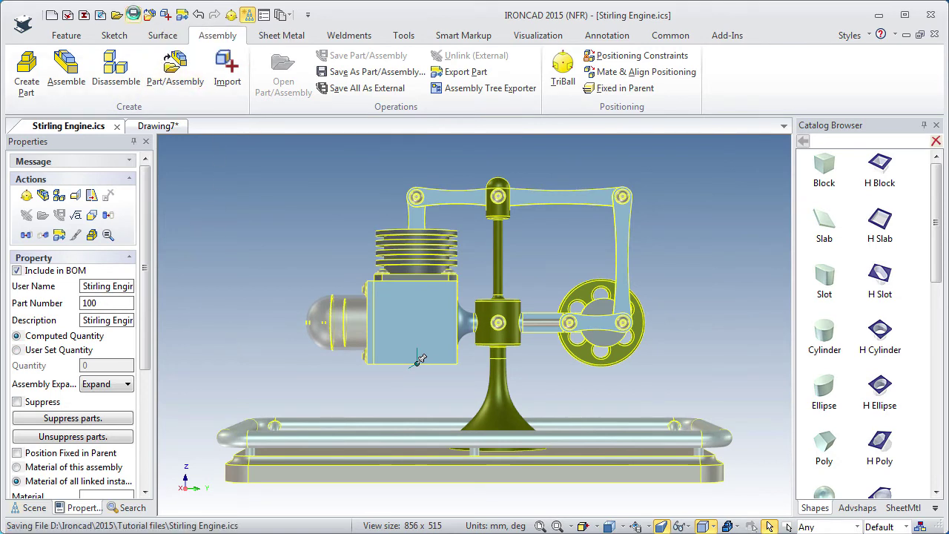
# - Return to Drawing7 and open the properties of the Doc.Nr text in the title block
pyautogui.click(154, 127)
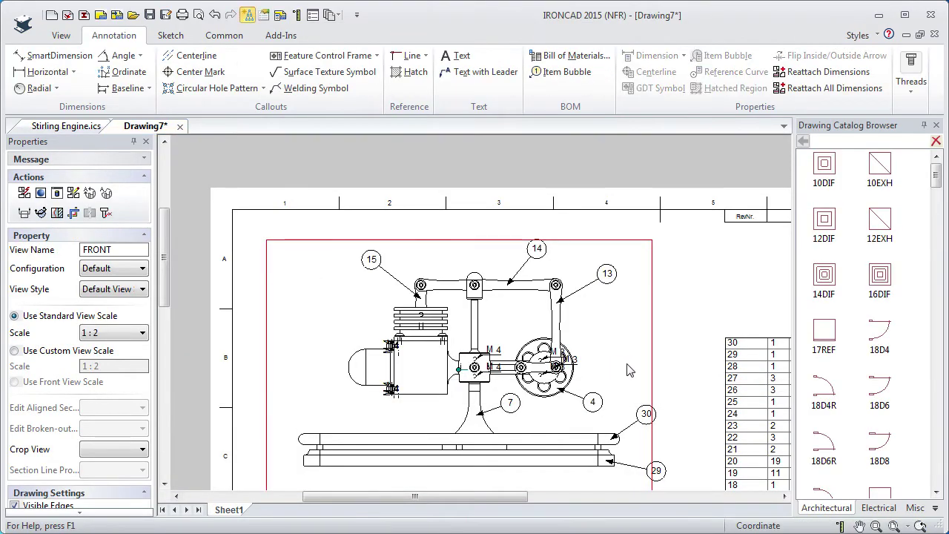
pyautogui.moveTo(679, 371); pyautogui.dragTo(334, 123, button='middle')
pyautogui.moveTo(479, 342); pyautogui.dragTo(309, 133, button='middle')
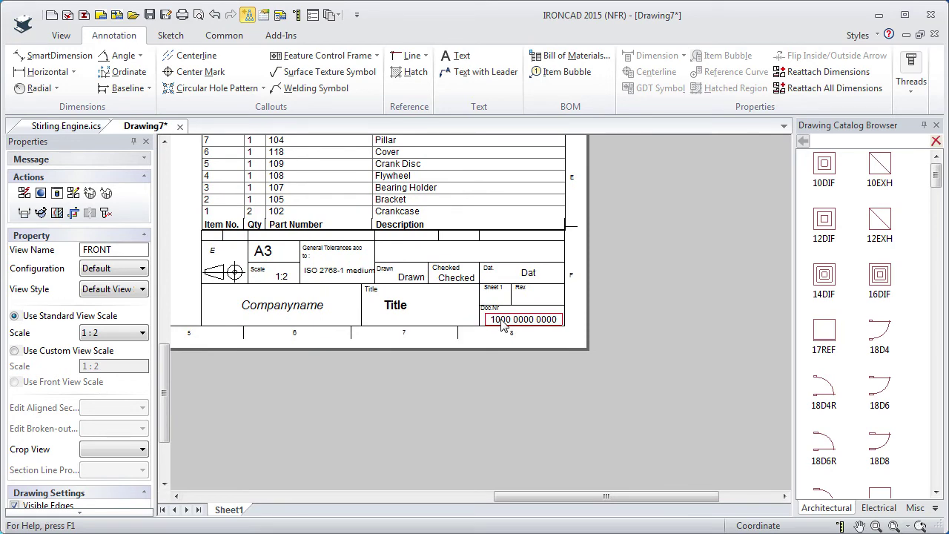
pyautogui.scroll(2, 512, 319)
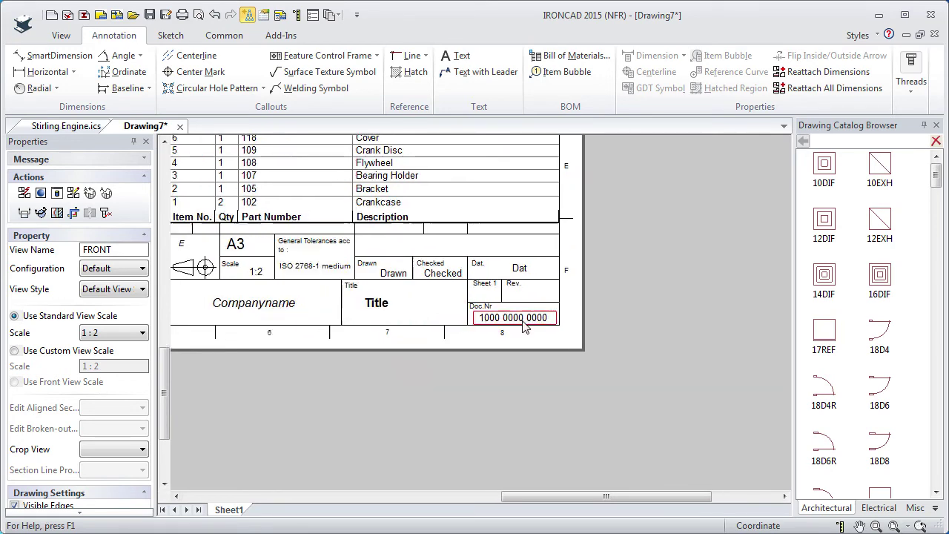
pyautogui.scroll(2, 453, 319)
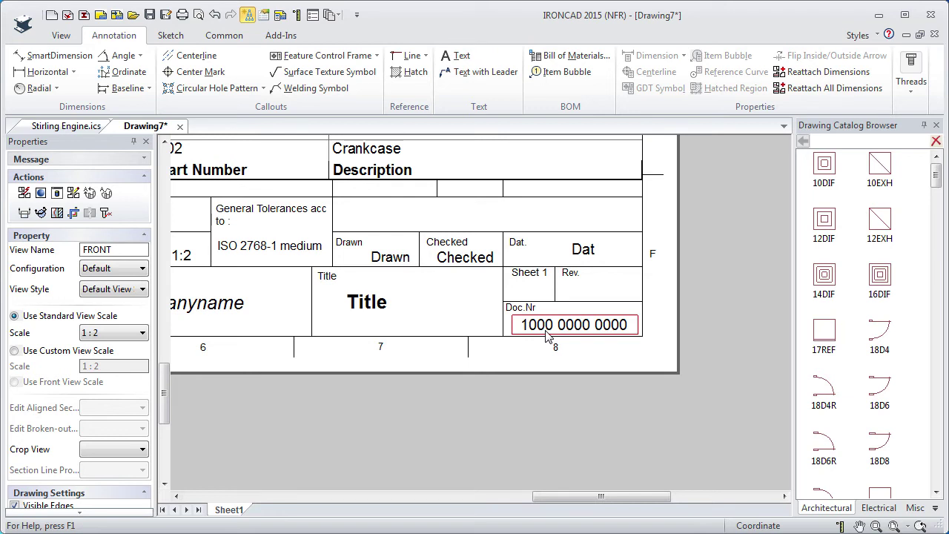
pyautogui.click(543, 332)
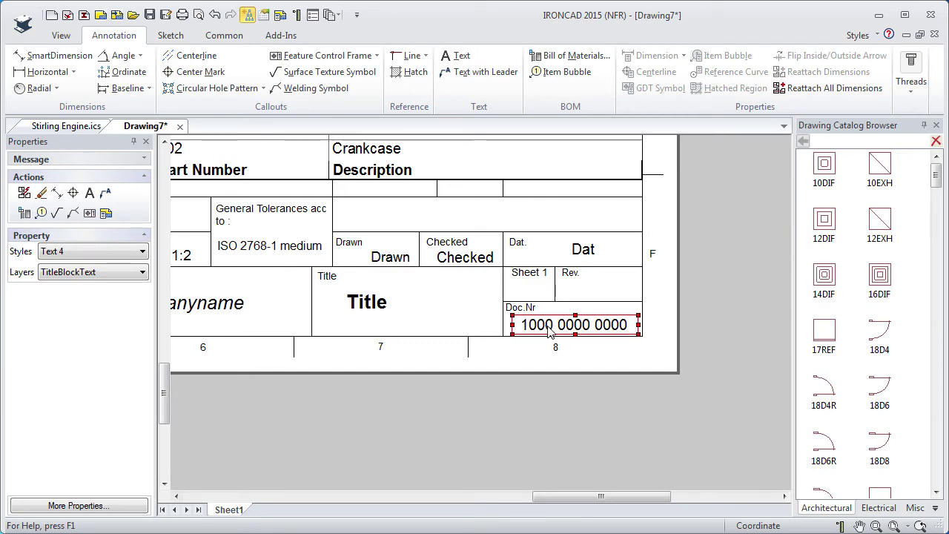
pyautogui.rightClick(554, 331)
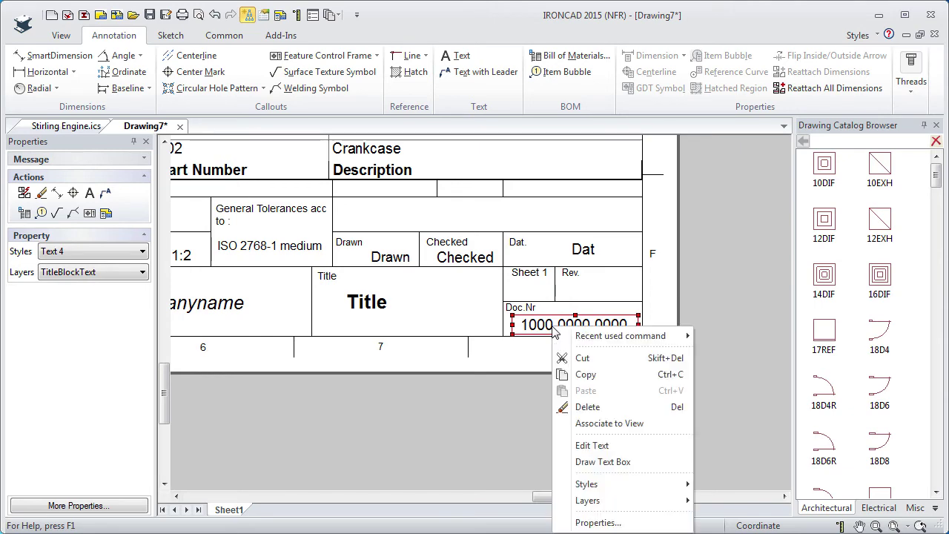
pyautogui.click(591, 523)
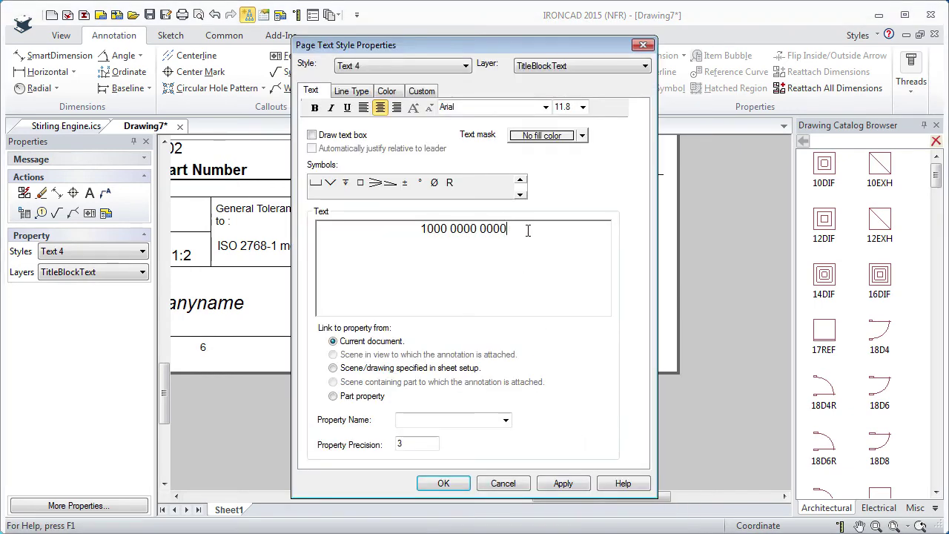
# - Replace the Doc.Nr placeholder text with a link to the part property IC-Part Number
pyautogui.moveTo(528, 228); pyautogui.dragTo(398, 216)
pyautogui.press('Delete')
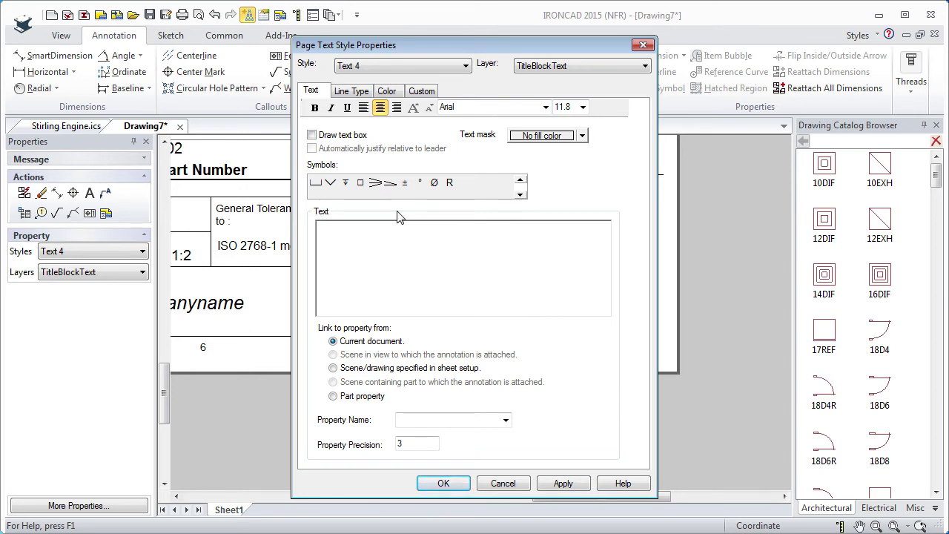
pyautogui.click(333, 397)
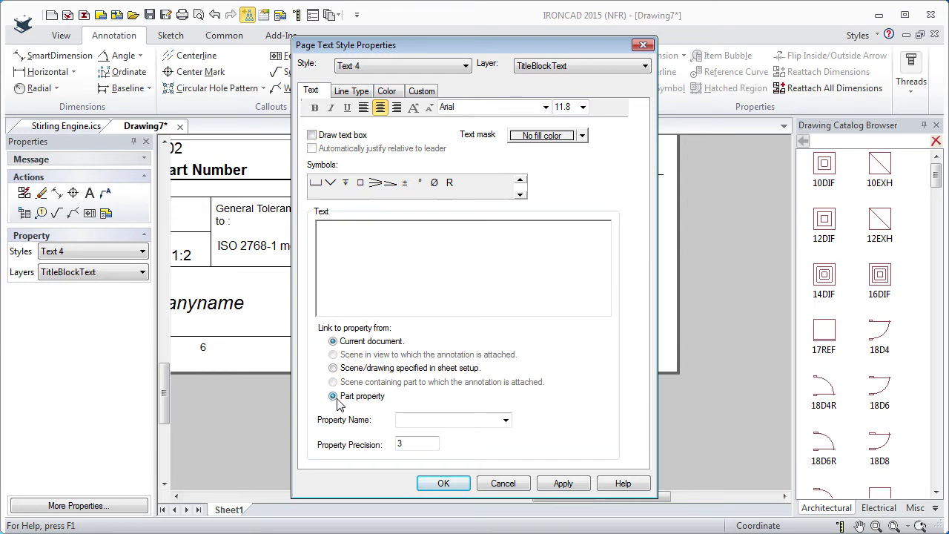
pyautogui.click(505, 420)
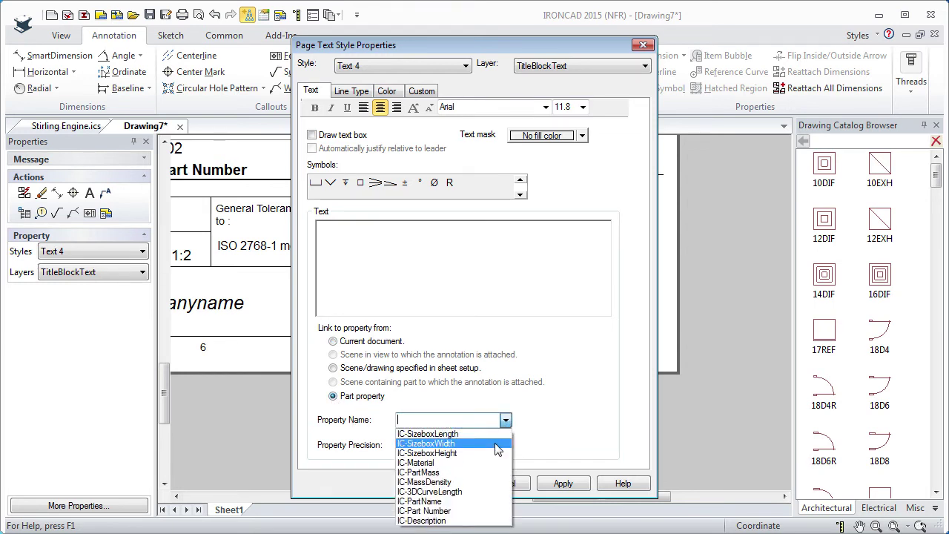
pyautogui.click(423, 511)
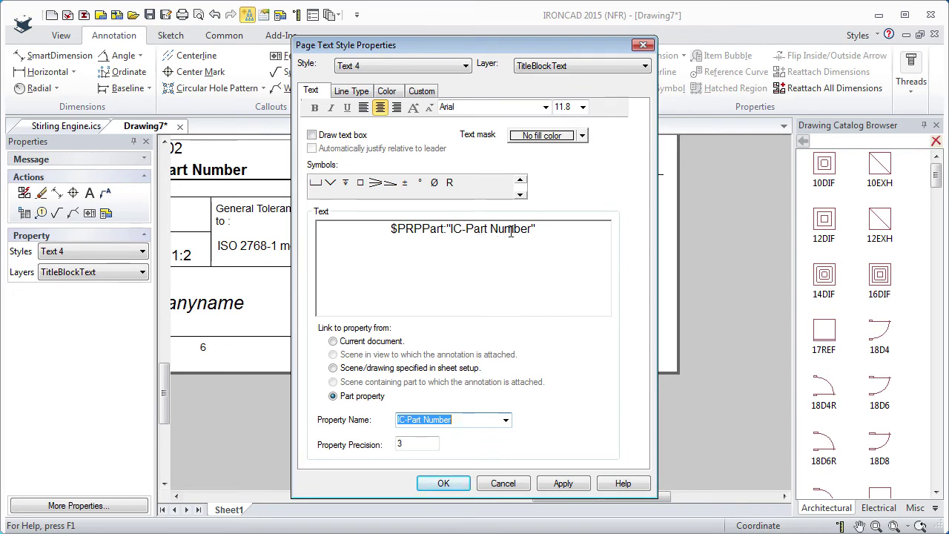
pyautogui.click(444, 483)
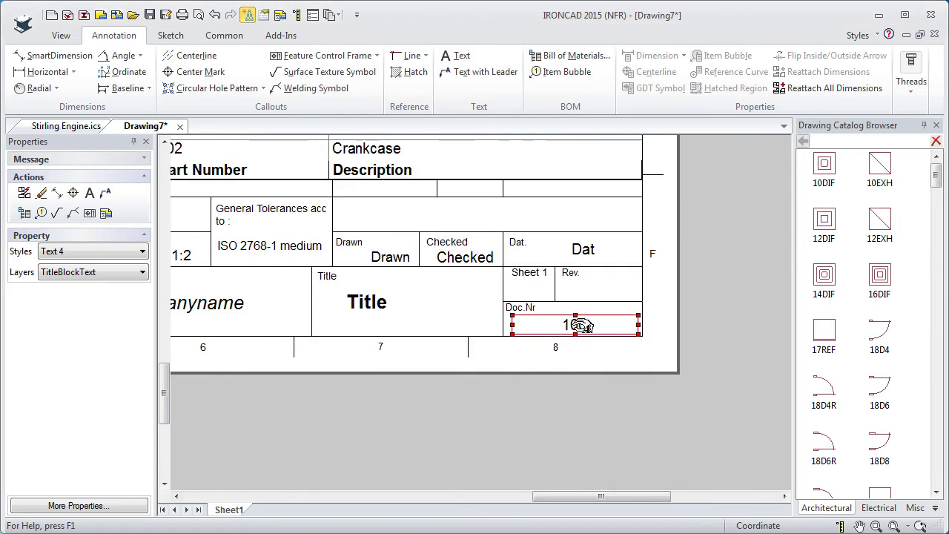
# - Replace the Title placeholder text in the title block with a link to the part property IC-Description
pyautogui.click(382, 305)
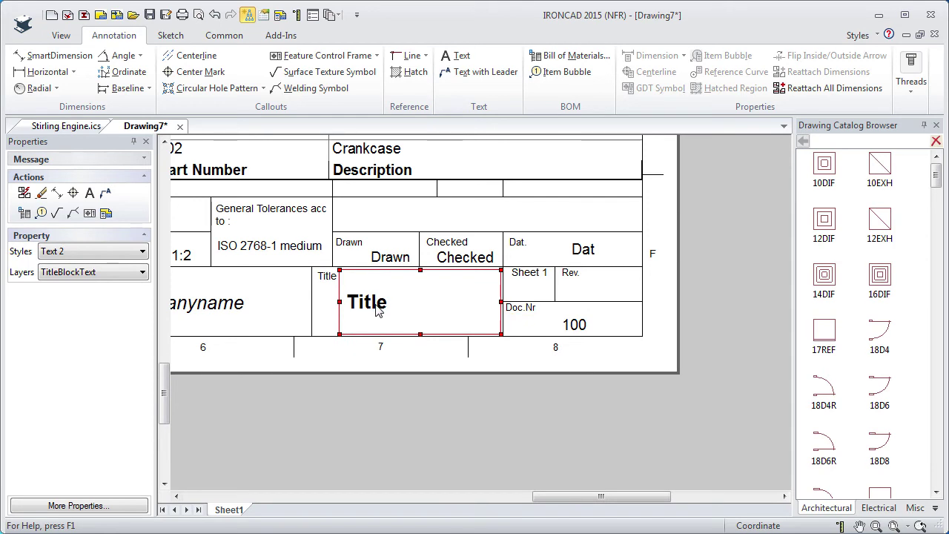
pyautogui.rightClick(397, 308)
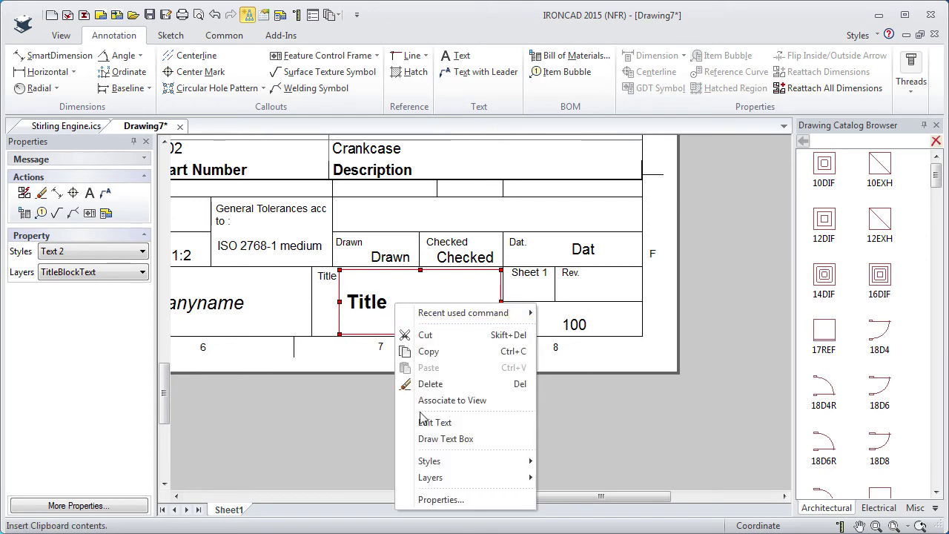
pyautogui.click(430, 499)
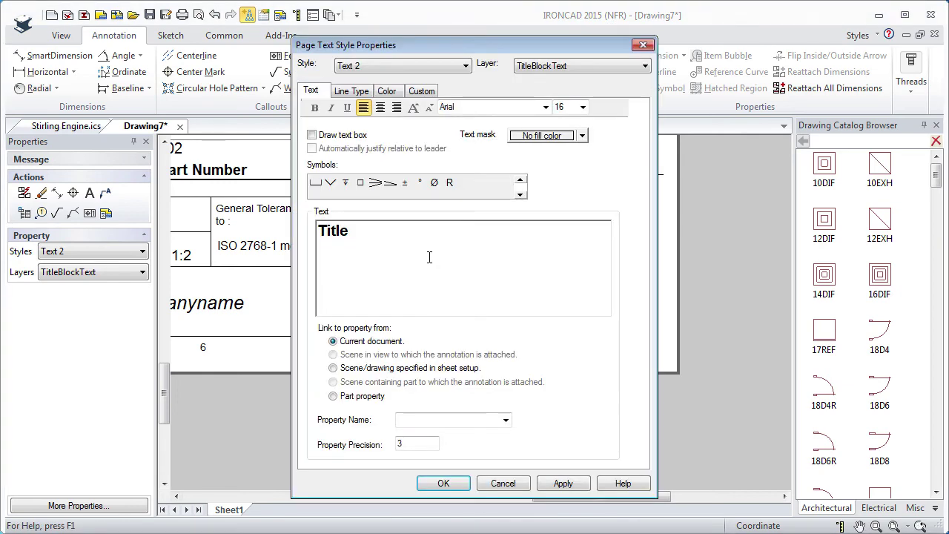
pyautogui.click(333, 397)
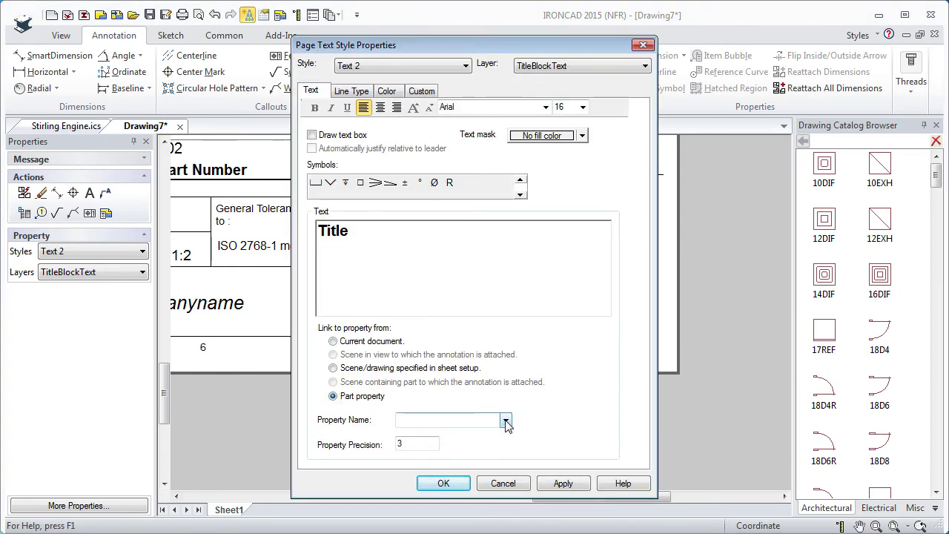
pyautogui.click(506, 420)
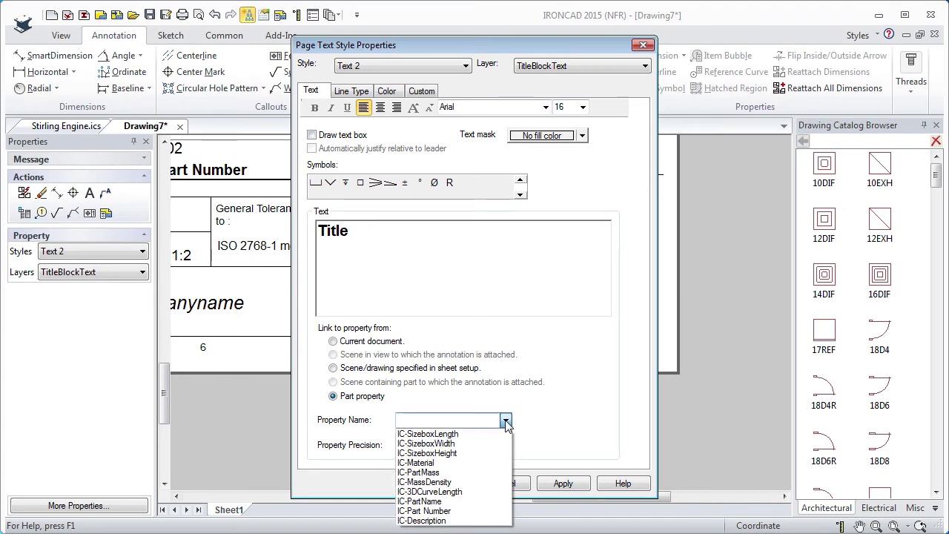
pyautogui.click(421, 521)
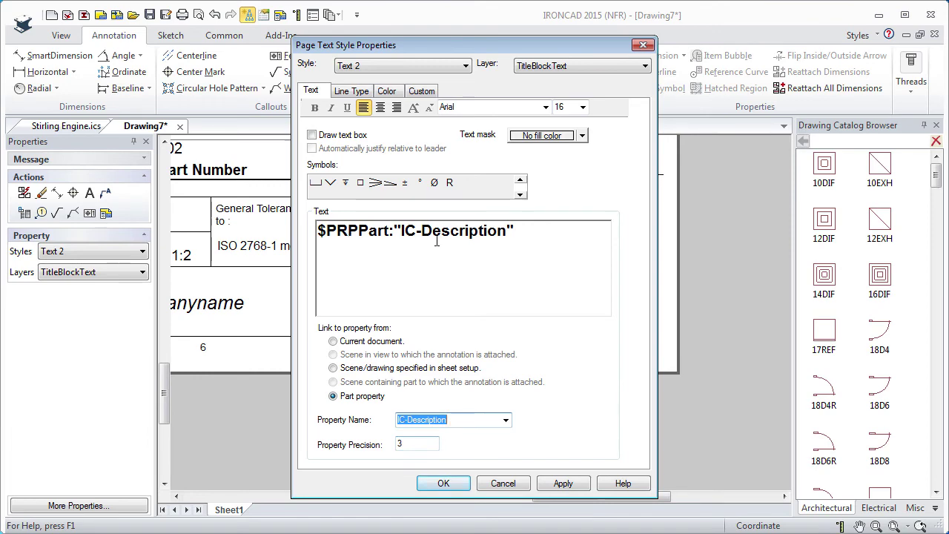
pyautogui.click(443, 483)
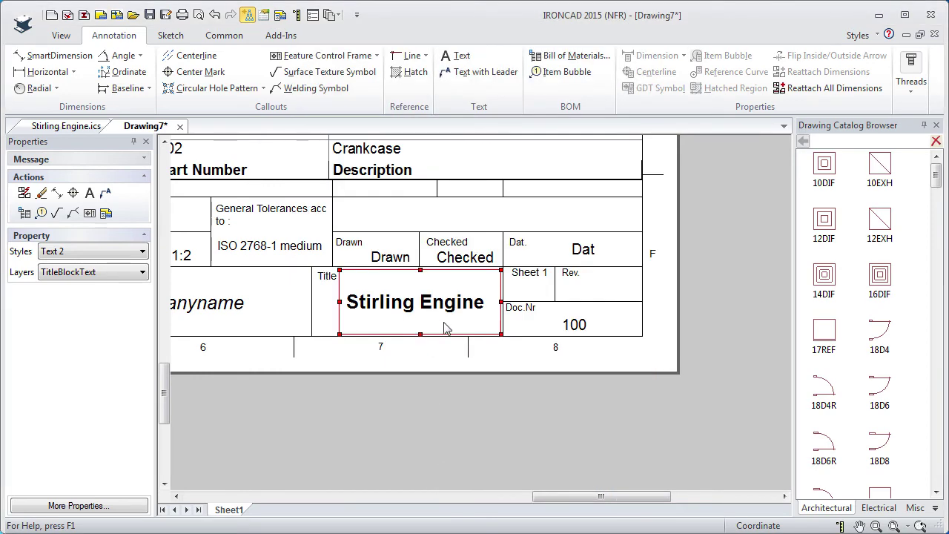
pyautogui.click(454, 367)
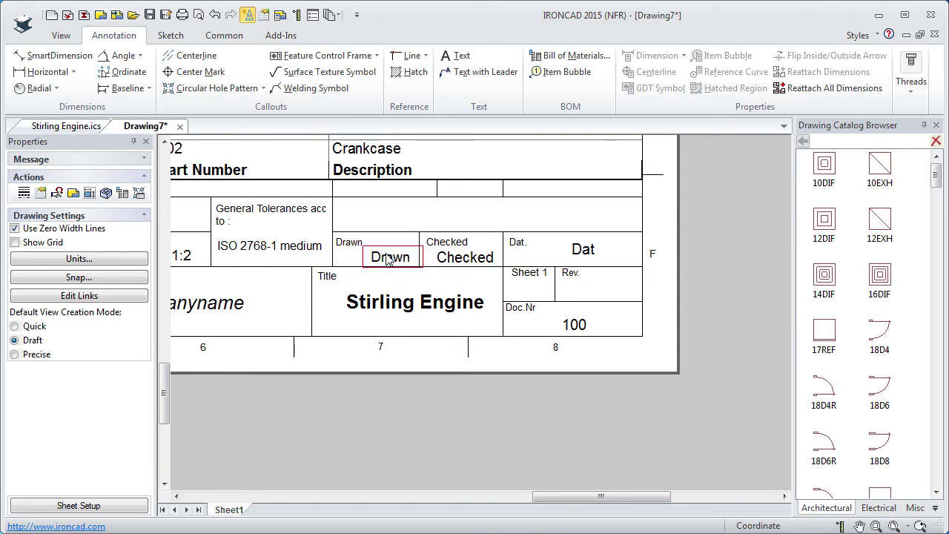
# - Replace the Drawn placeholder text in the title block with the drafter's initials
pyautogui.scroll(-3, 384, 256)
pyautogui.scroll(-2, 386, 258)
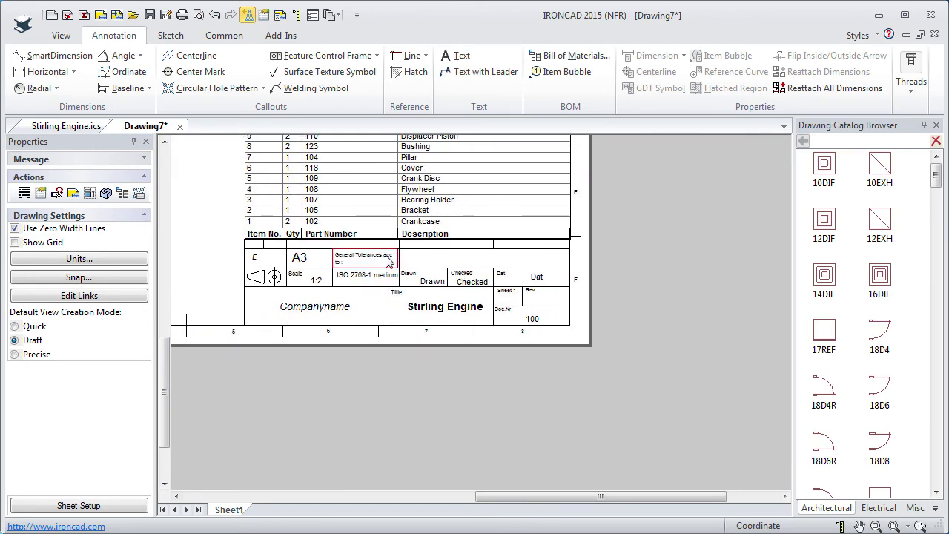
pyautogui.scroll(3, 432, 282)
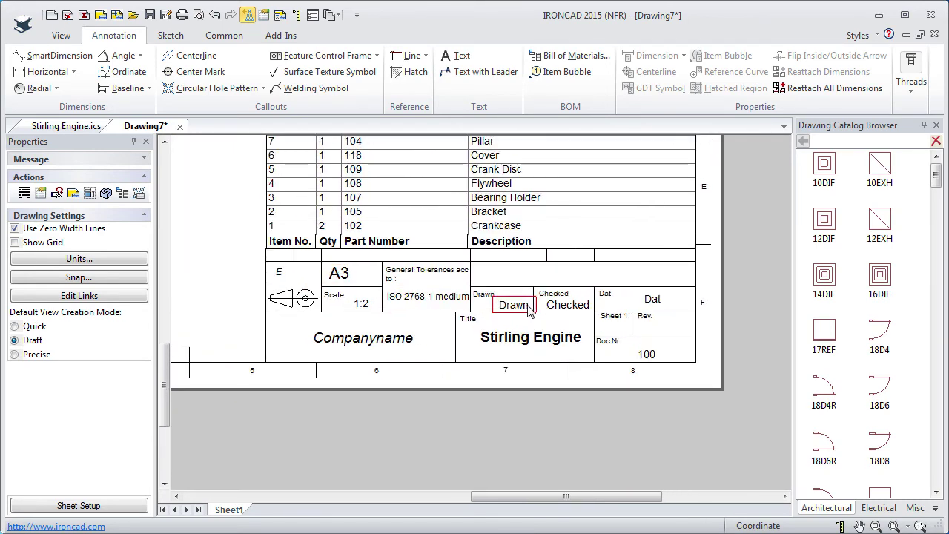
pyautogui.doubleClick(486, 314)
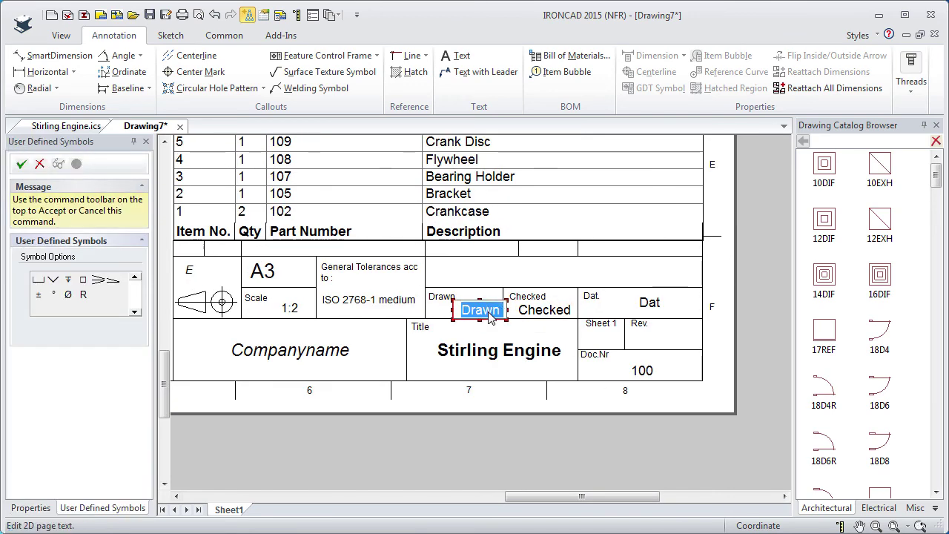
pyautogui.write('BJ')
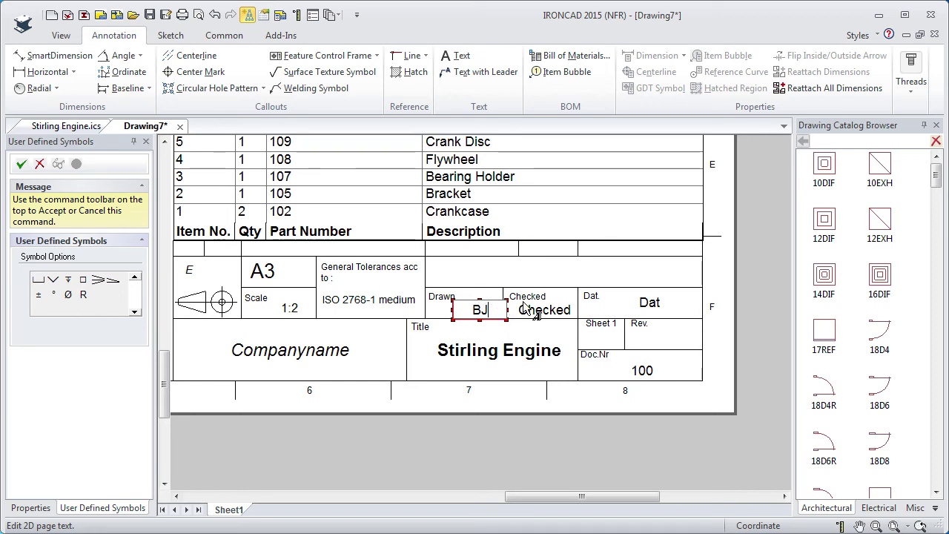
pyautogui.click(620, 274)
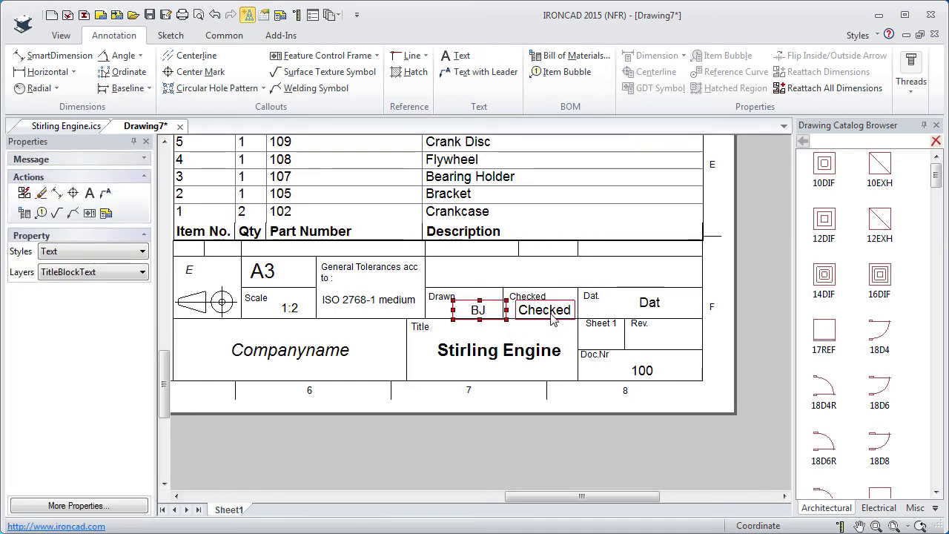
pyautogui.doubleClick(648, 306)
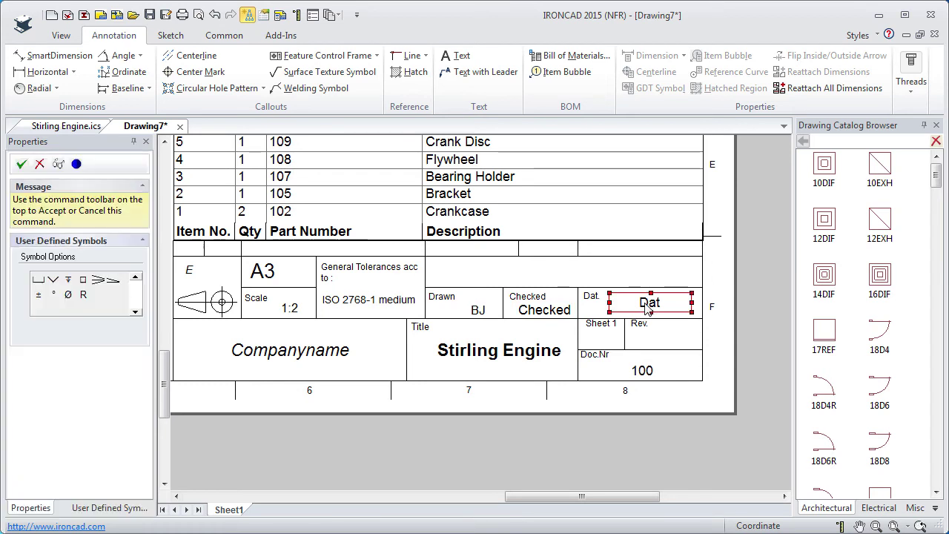
pyautogui.moveTo(667, 305); pyautogui.dragTo(629, 308)
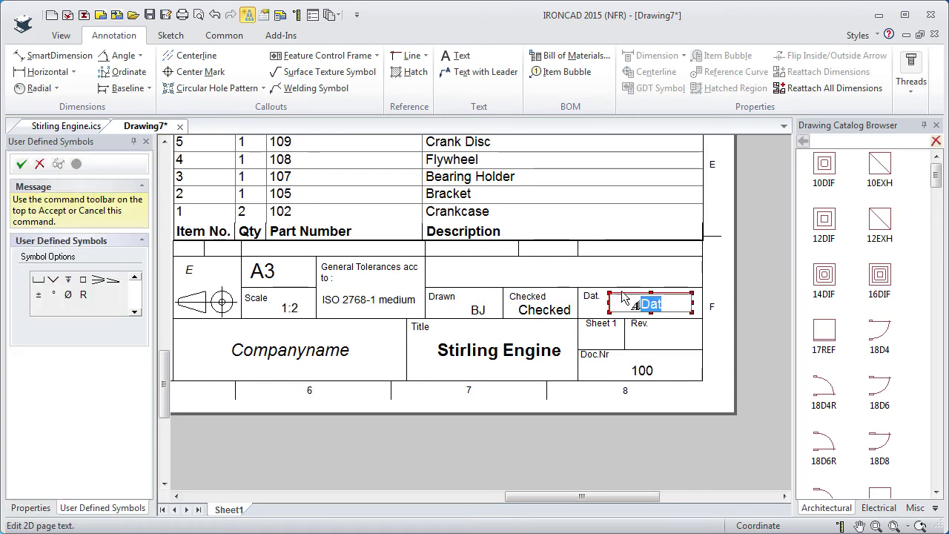
pyautogui.click(620, 276)
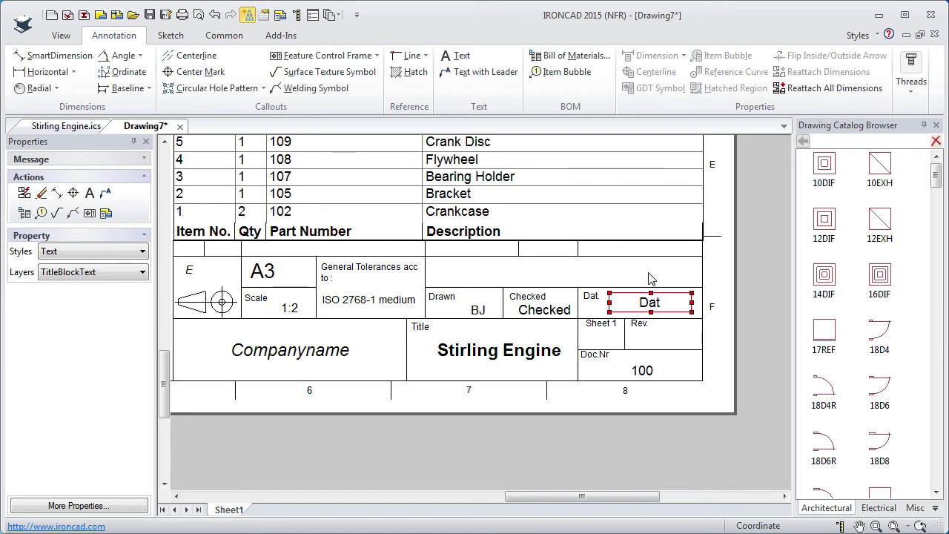
pyautogui.click(650, 281)
# - Review which current-document properties the Dat text in the title block can link to, and cancel without choosing one
pyautogui.click(650, 307)
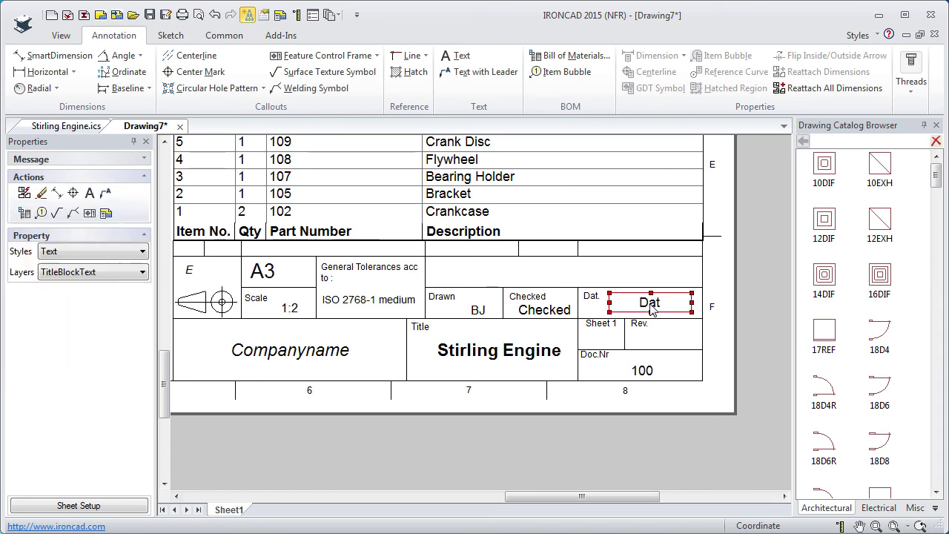
pyautogui.rightClick(652, 303)
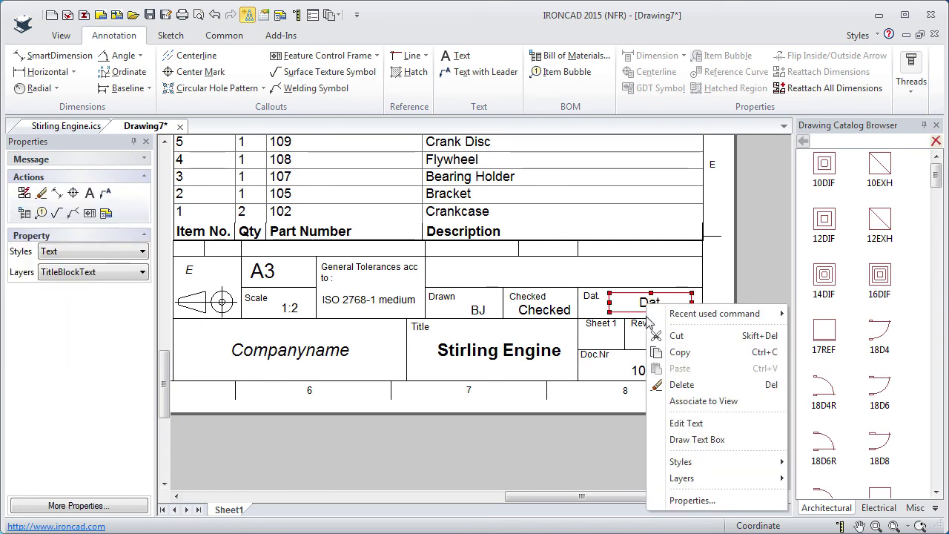
pyautogui.click(681, 501)
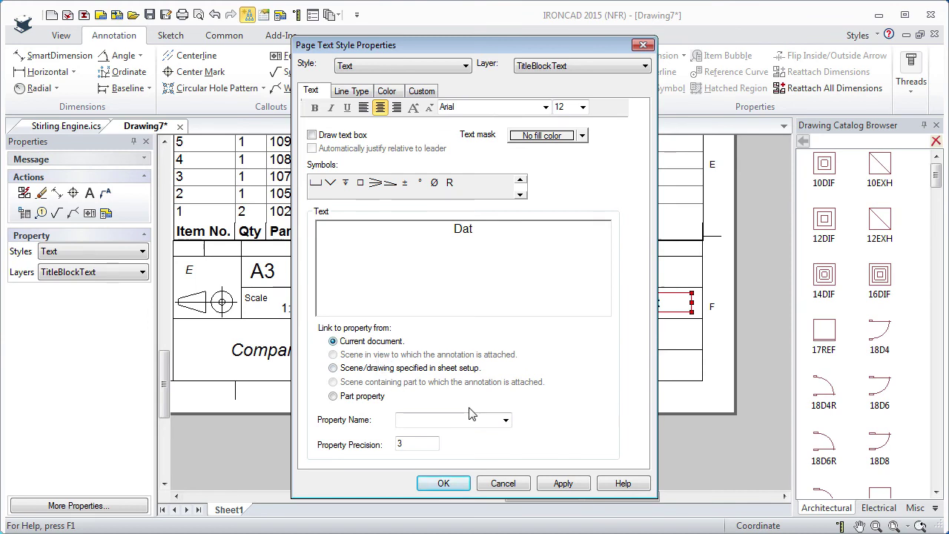
pyautogui.click(506, 421)
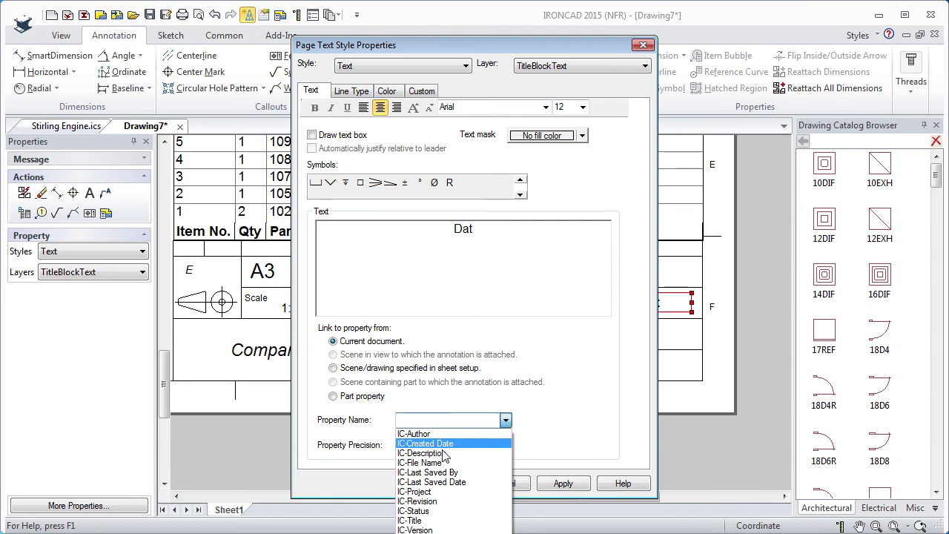
pyautogui.click(506, 419)
pyautogui.click(500, 486)
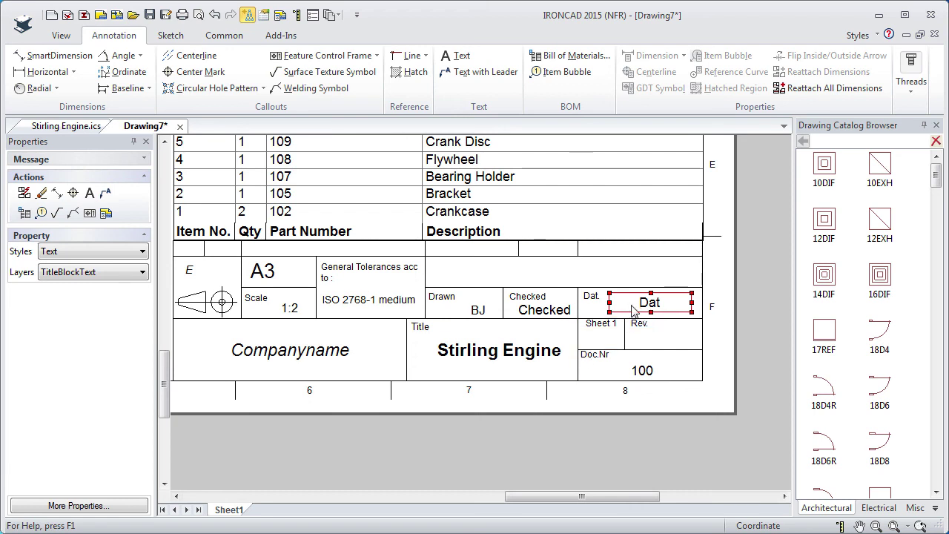
pyautogui.click(538, 279)
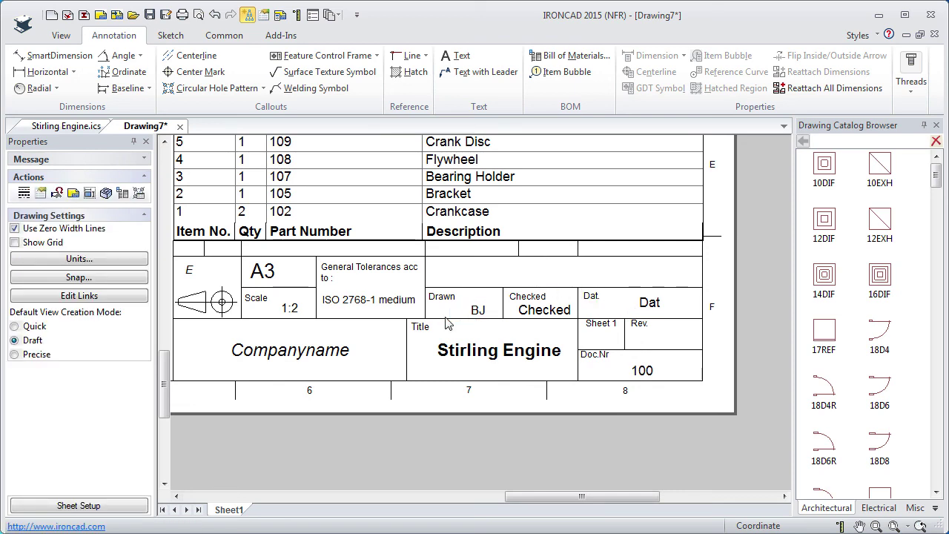
# - Fit the whole sheet in view and save the drawing as Stirling Engine.icd in the Tutorial files folder
pyautogui.scroll(-6, 446, 323)
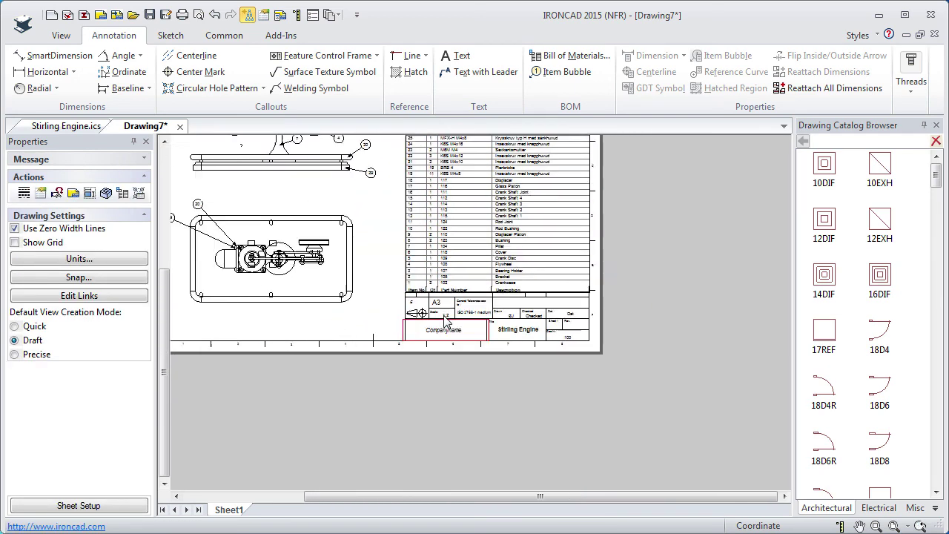
pyautogui.scroll(-1, 446, 323)
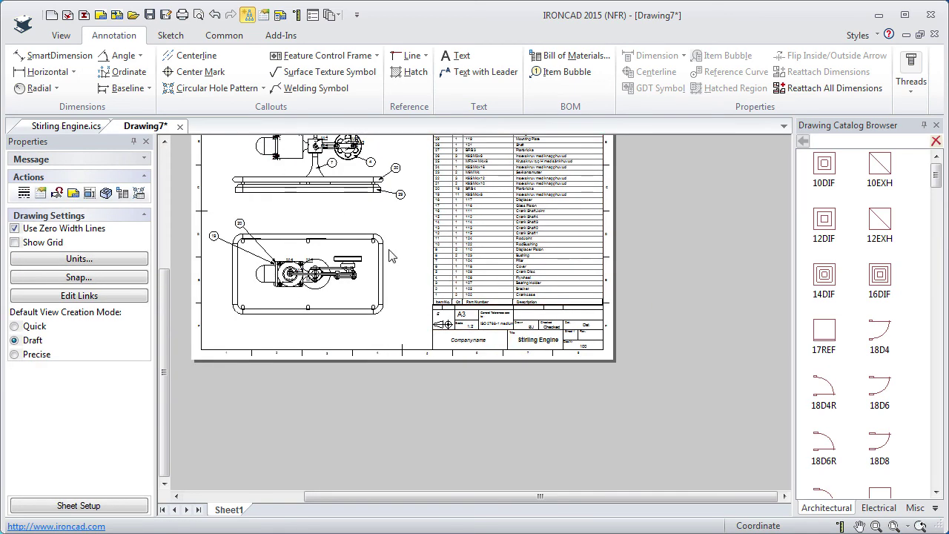
pyautogui.click(893, 526)
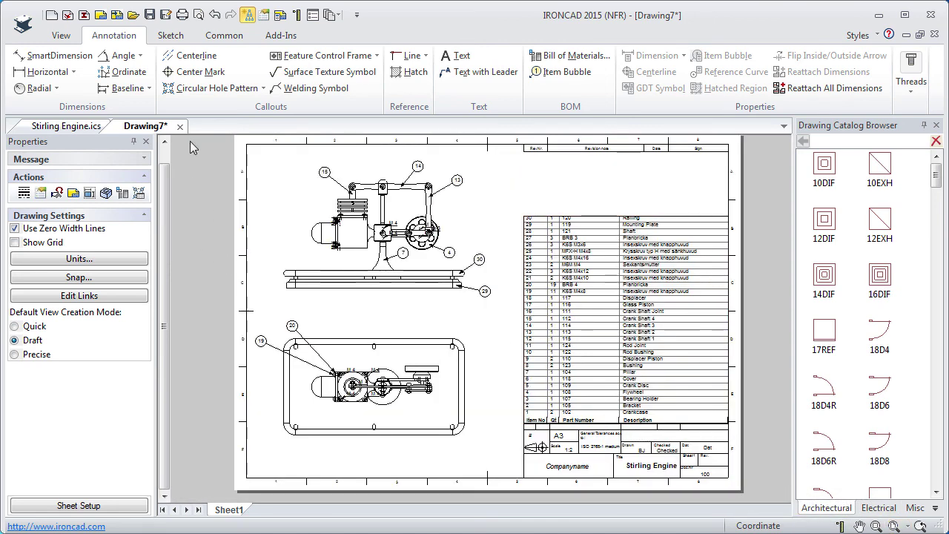
pyautogui.click(166, 21)
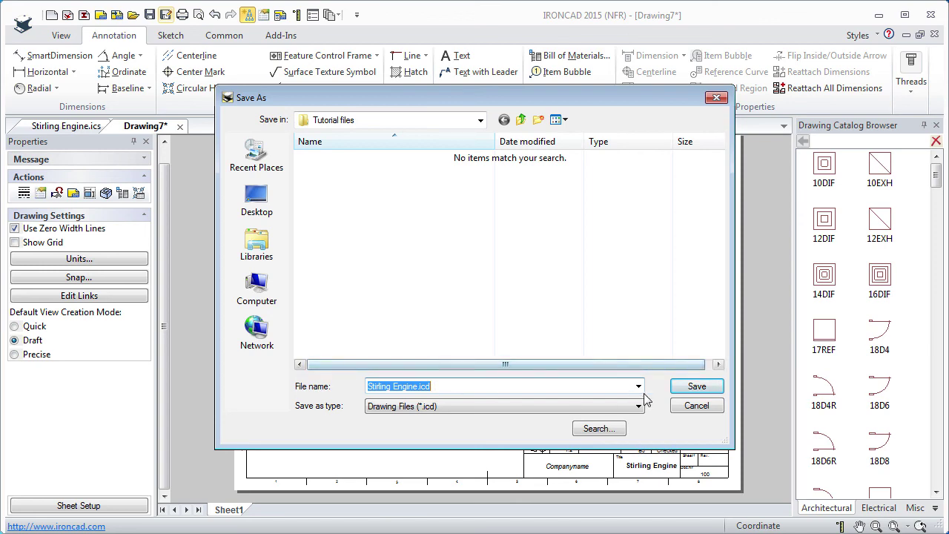
pyautogui.click(699, 387)
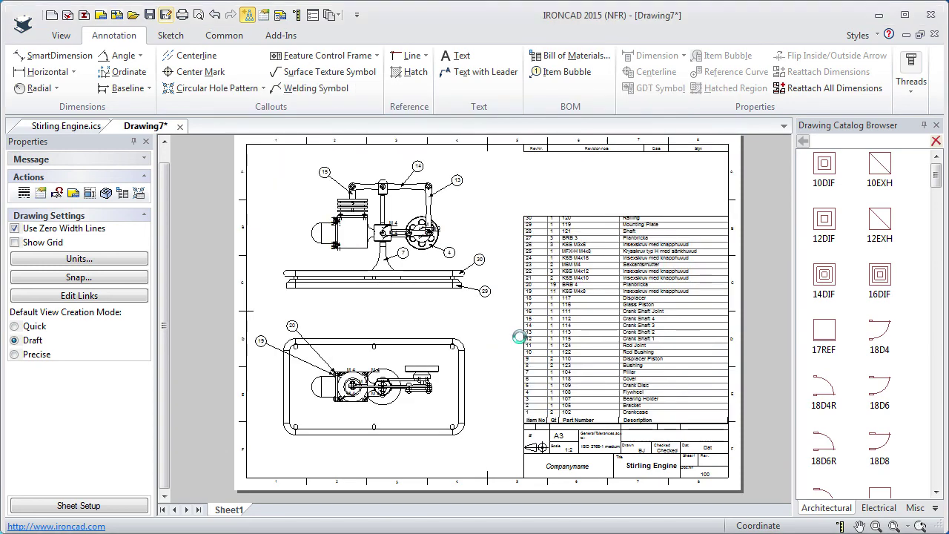
pyautogui.click(521, 343)
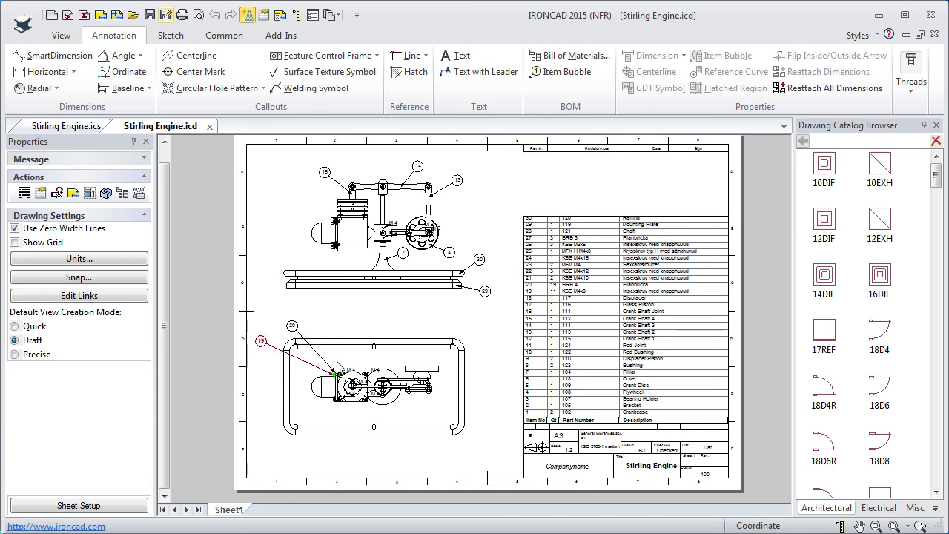